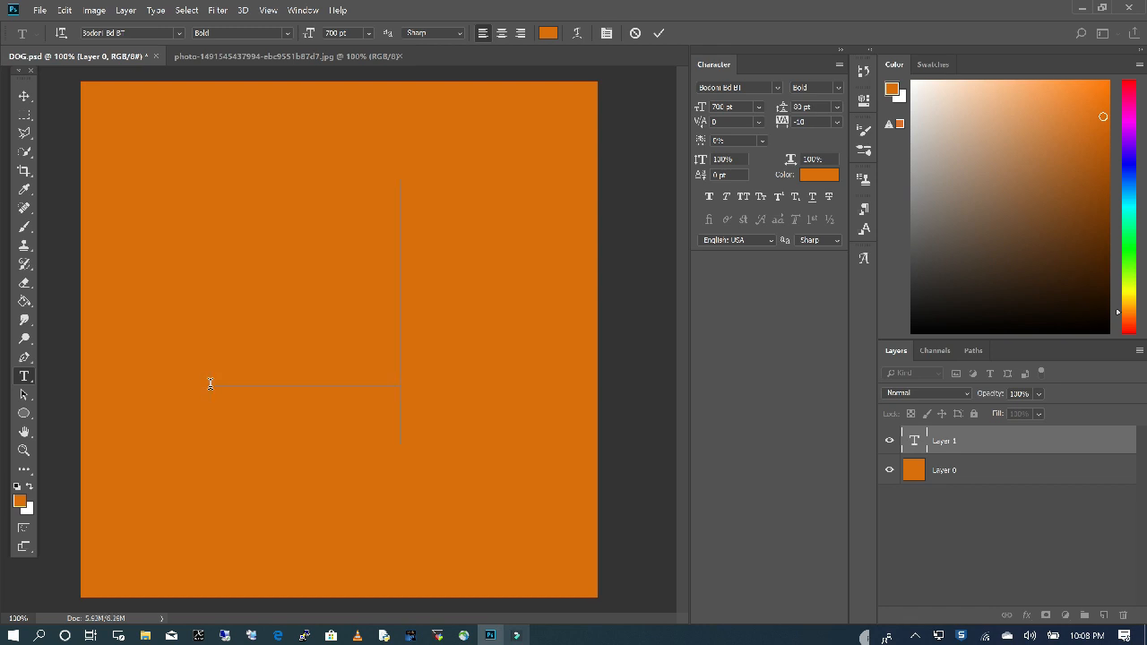
# - Make the large letter D on the orange canvas white by swapping the foreground and background colours
pyautogui.moveTo(404, 336); pyautogui.dragTo(167, 353)
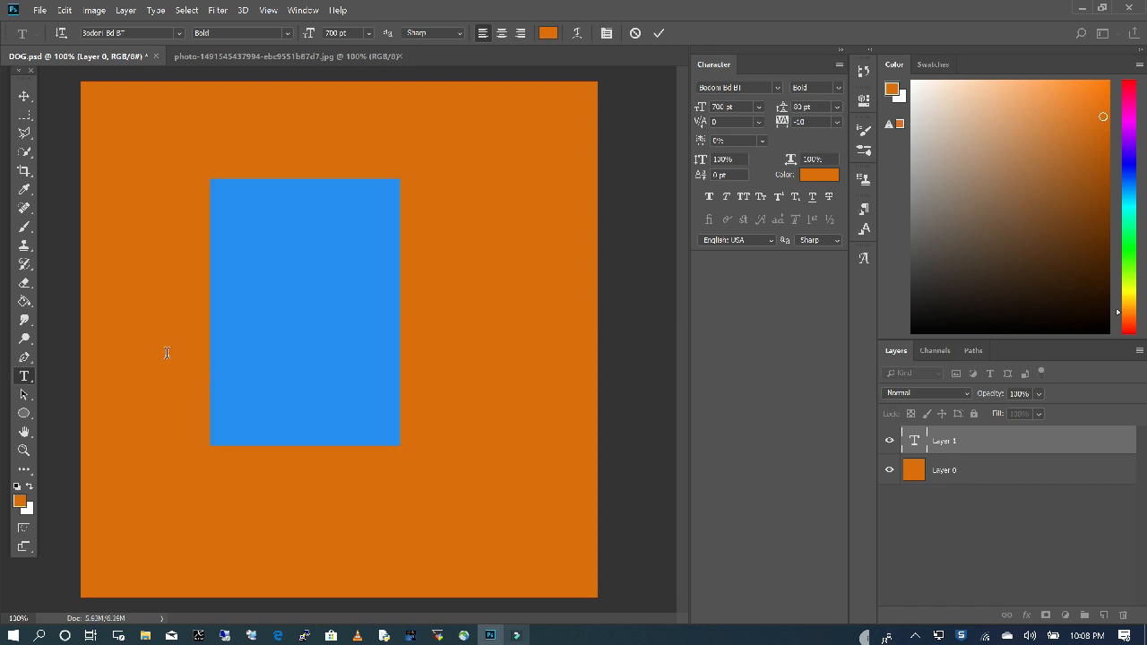
pyautogui.click(29, 487)
pyautogui.click(447, 393)
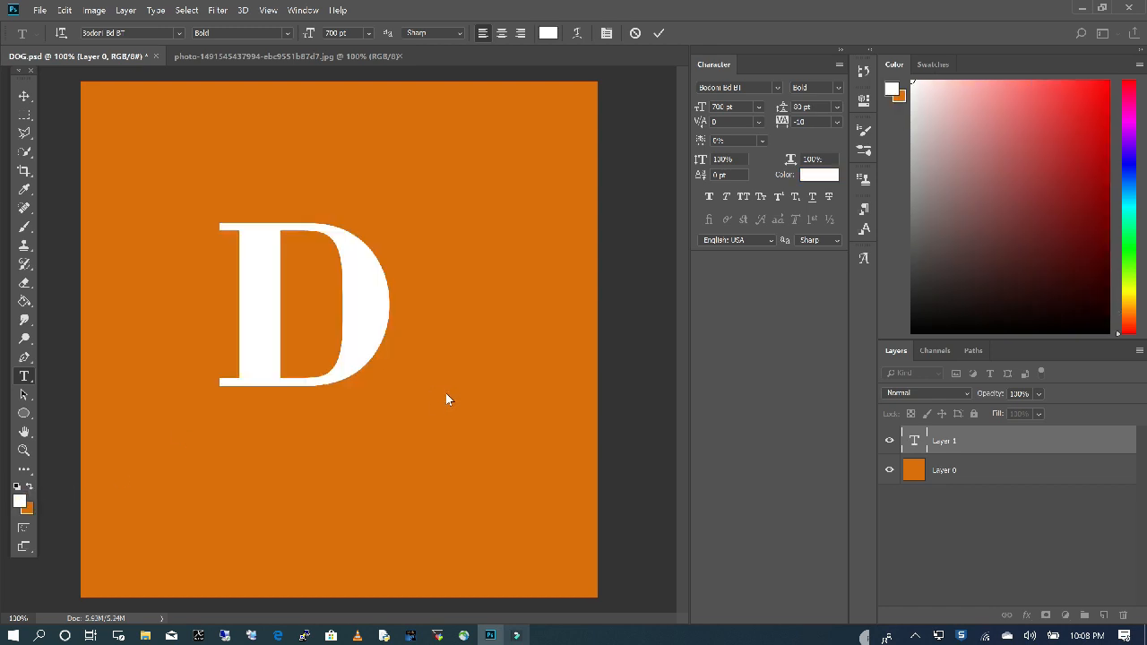
# - Enlarge the letter D proportionally to about 210% and centre it on the orange canvas
pyautogui.click(24, 96)
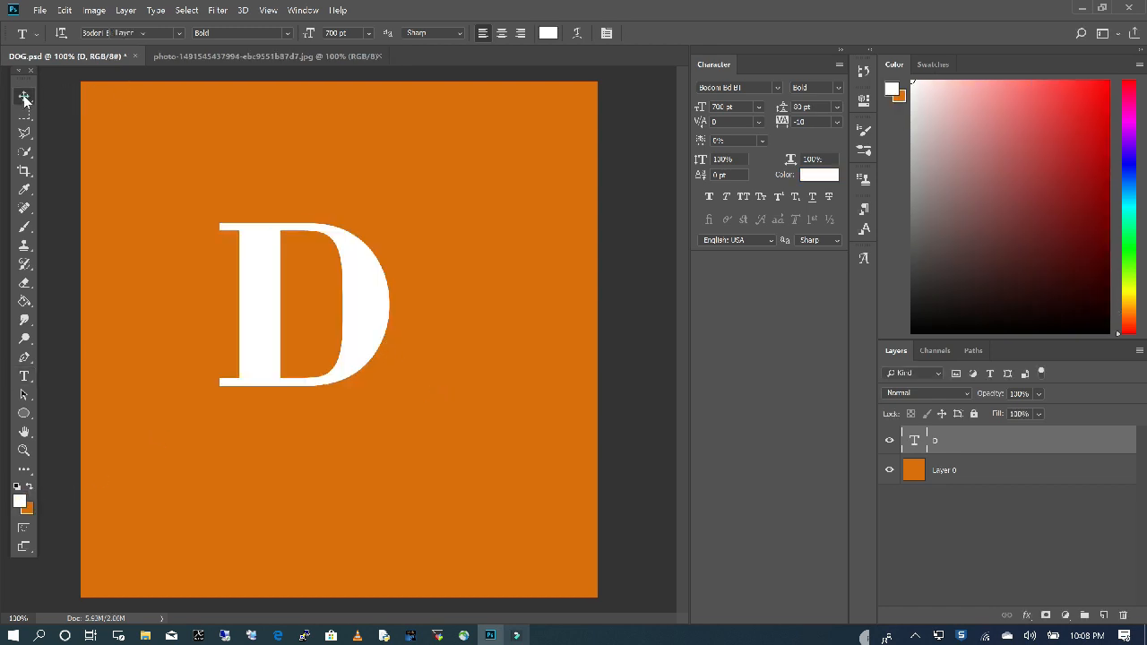
pyautogui.moveTo(251, 256); pyautogui.dragTo(190, 191)
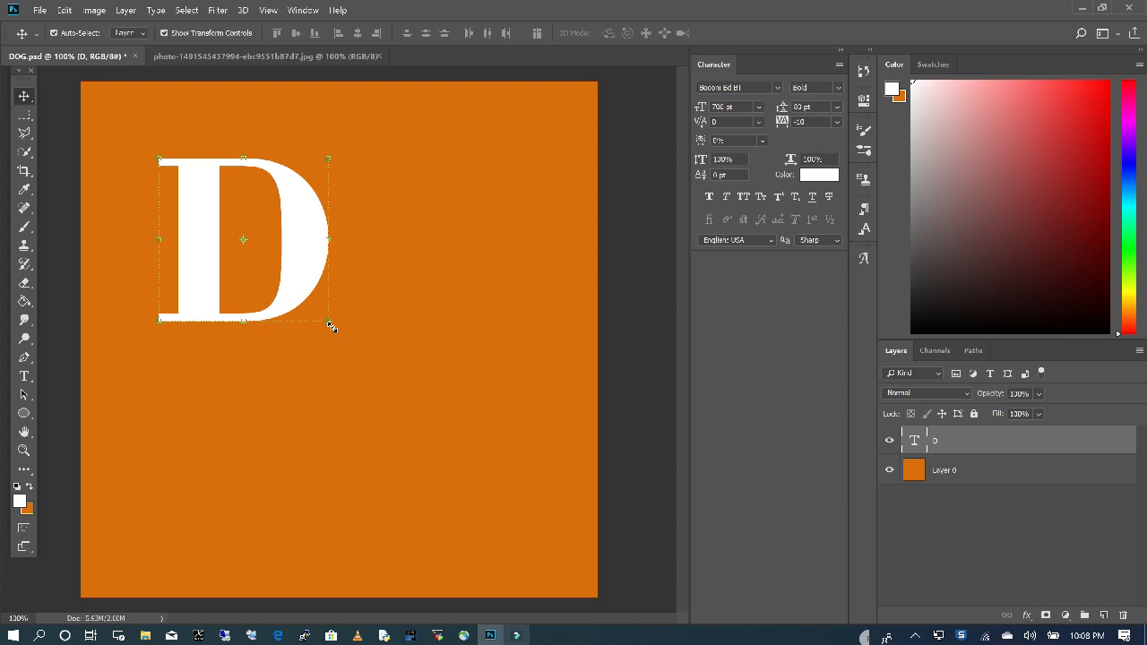
pyautogui.moveTo(331, 326); pyautogui.dragTo(561, 644)
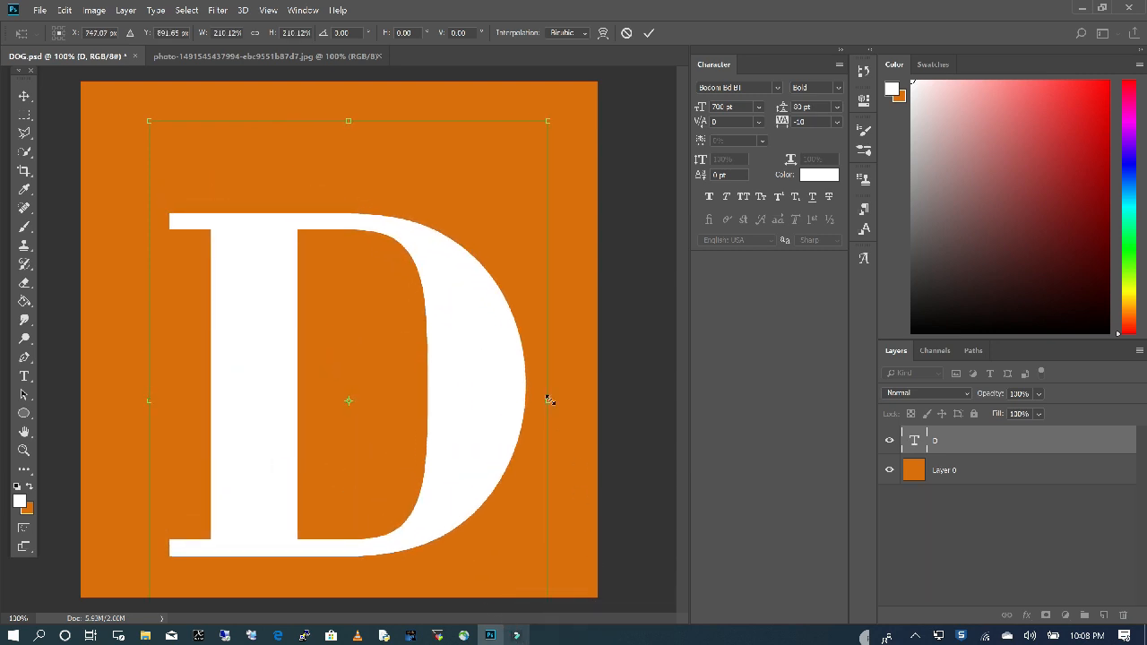
pyautogui.press('Return')
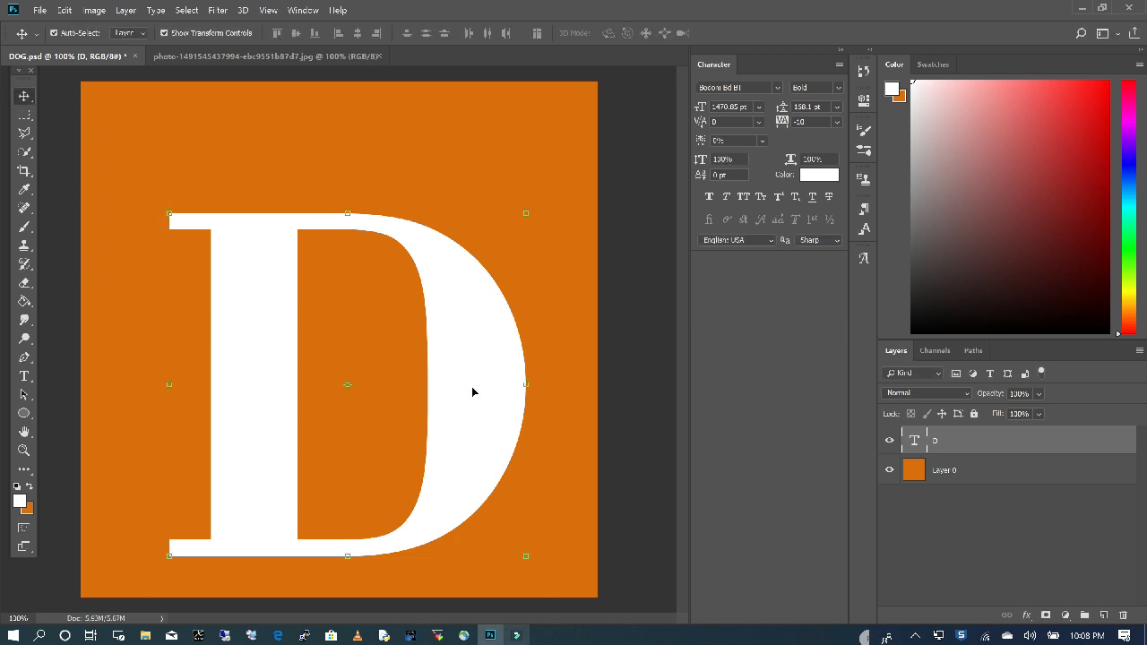
pyautogui.moveTo(474, 391); pyautogui.dragTo(476, 350)
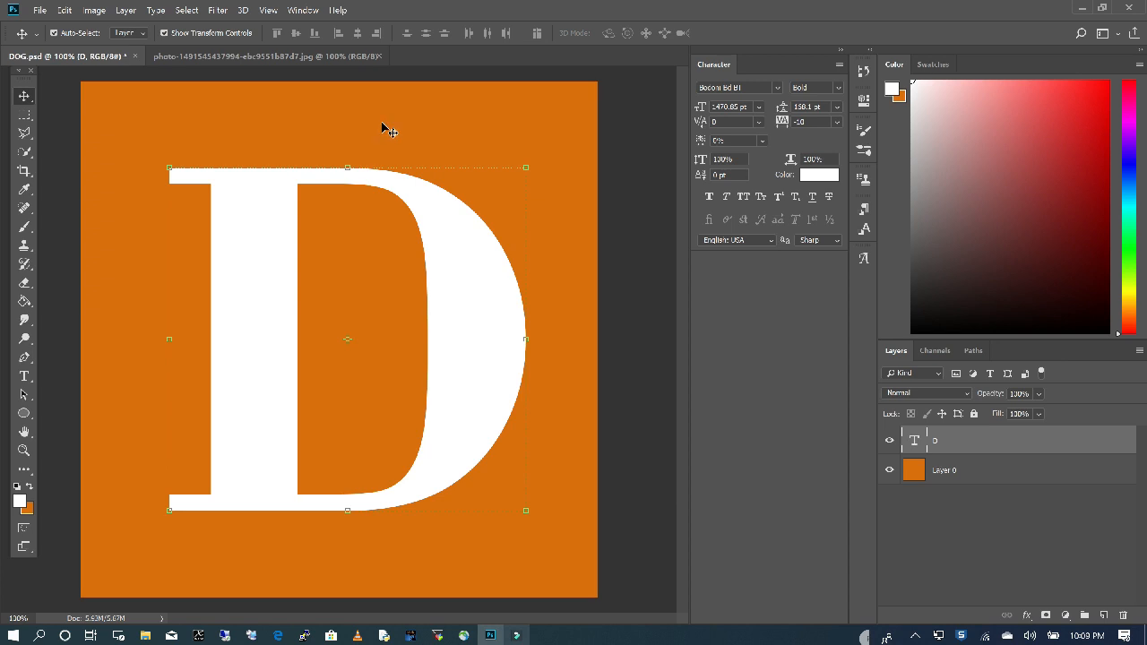
# - Copy the dog photo from its own document into DOG.psd as a layer above the letter D
pyautogui.click(332, 57)
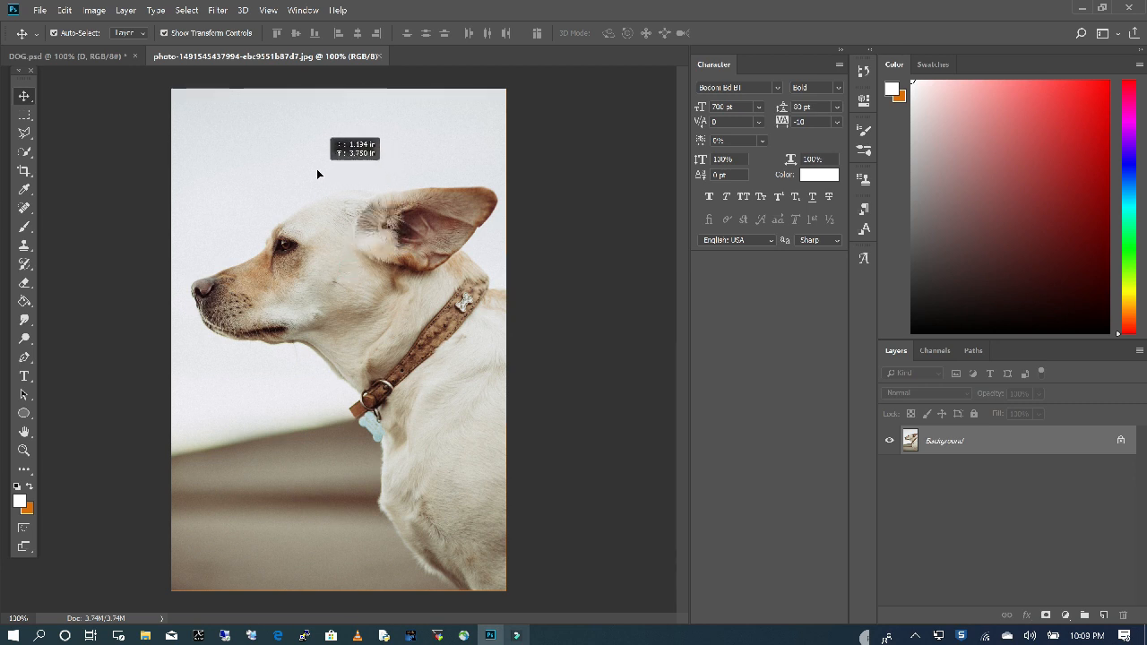
pyautogui.moveTo(202, 105); pyautogui.dragTo(359, 271)
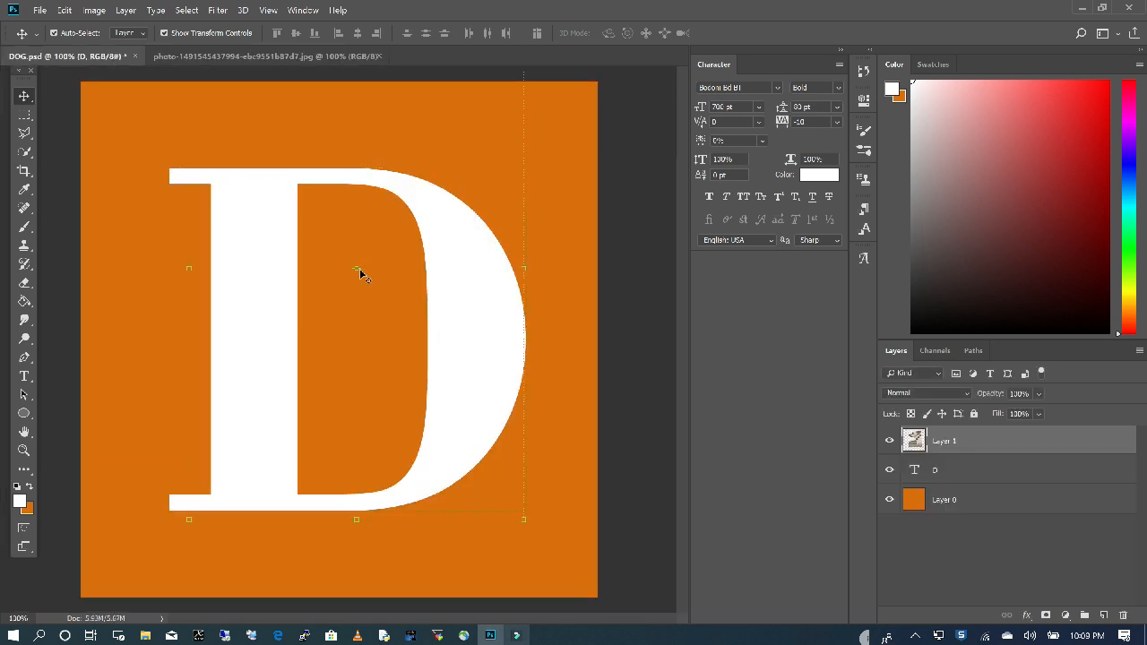
pyautogui.moveTo(390, 216); pyautogui.dragTo(296, 345)
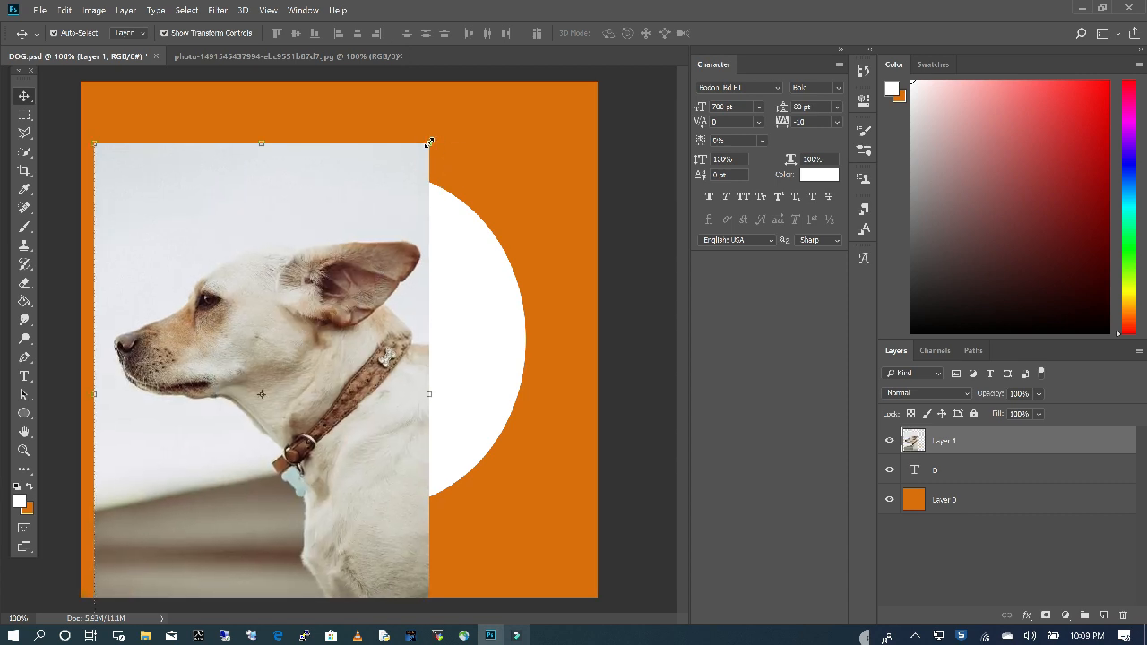
# - Scale the dog photo proportionally to about 130% and shift it down so it covers the full canvas height
pyautogui.moveTo(430, 142); pyautogui.dragTo(593, 40)
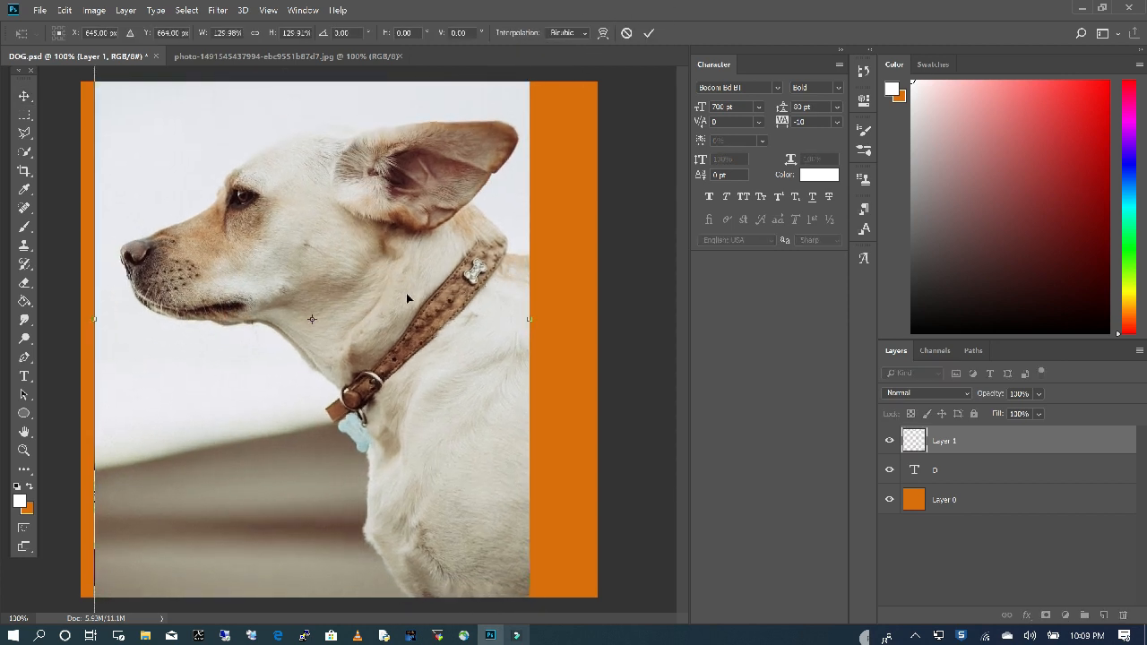
pyautogui.press('Return')
pyautogui.moveTo(390, 272); pyautogui.dragTo(386, 367)
# - Lower the dog layer's opacity to about 45% and shift the photo slightly right to align the dog with the D
pyautogui.click(1039, 395)
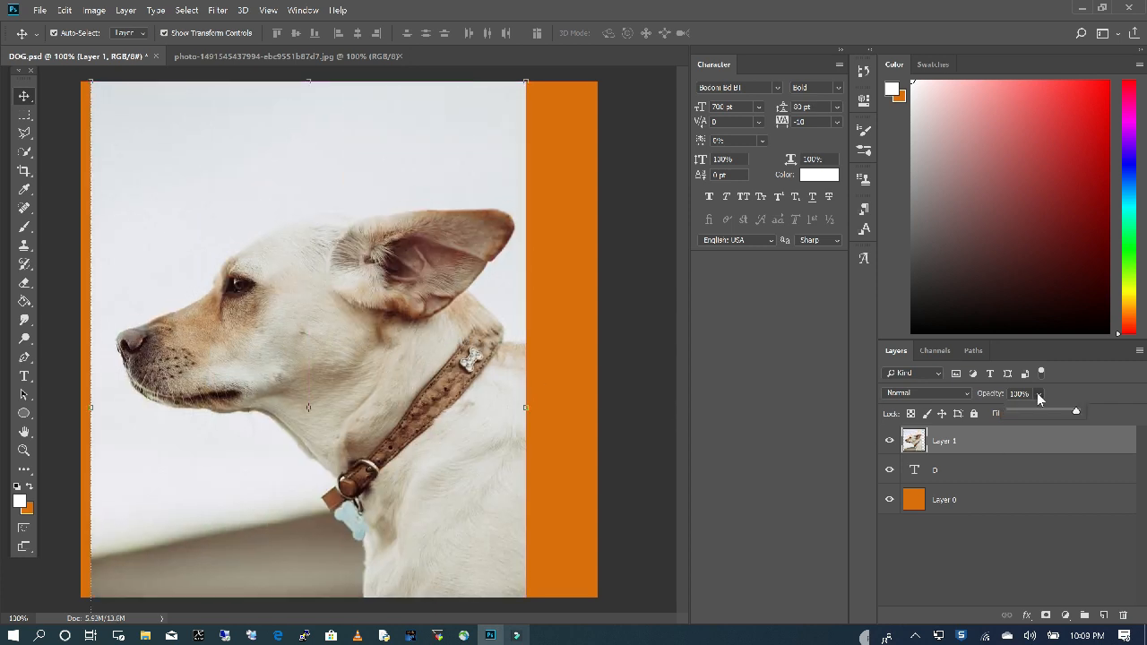
pyautogui.moveTo(1040, 415); pyautogui.dragTo(1041, 415)
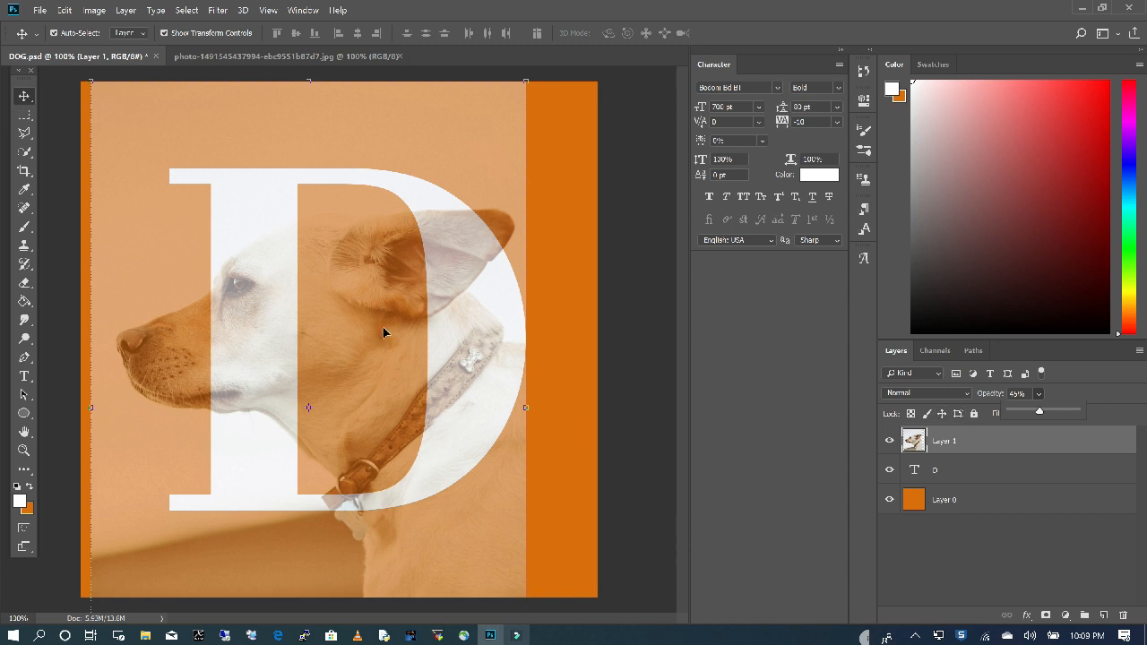
pyautogui.moveTo(380, 287); pyautogui.dragTo(391, 284)
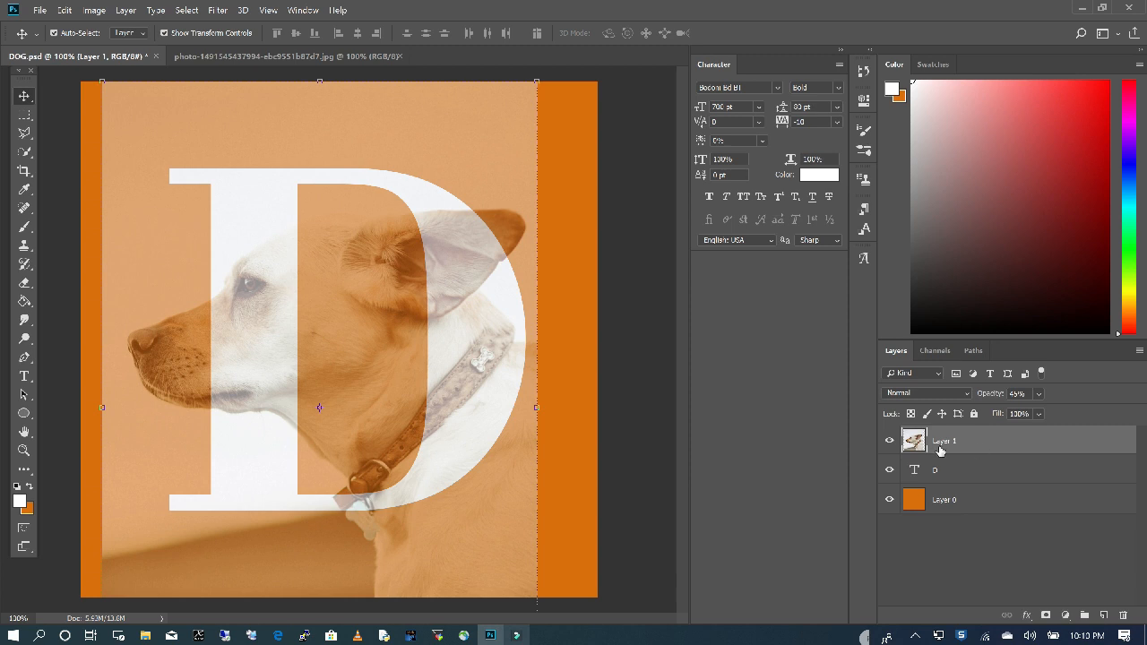
# - Duplicate the dog photo layer and rename the original layer as Dog
pyautogui.moveTo(1039, 446); pyautogui.dragTo(1104, 616)
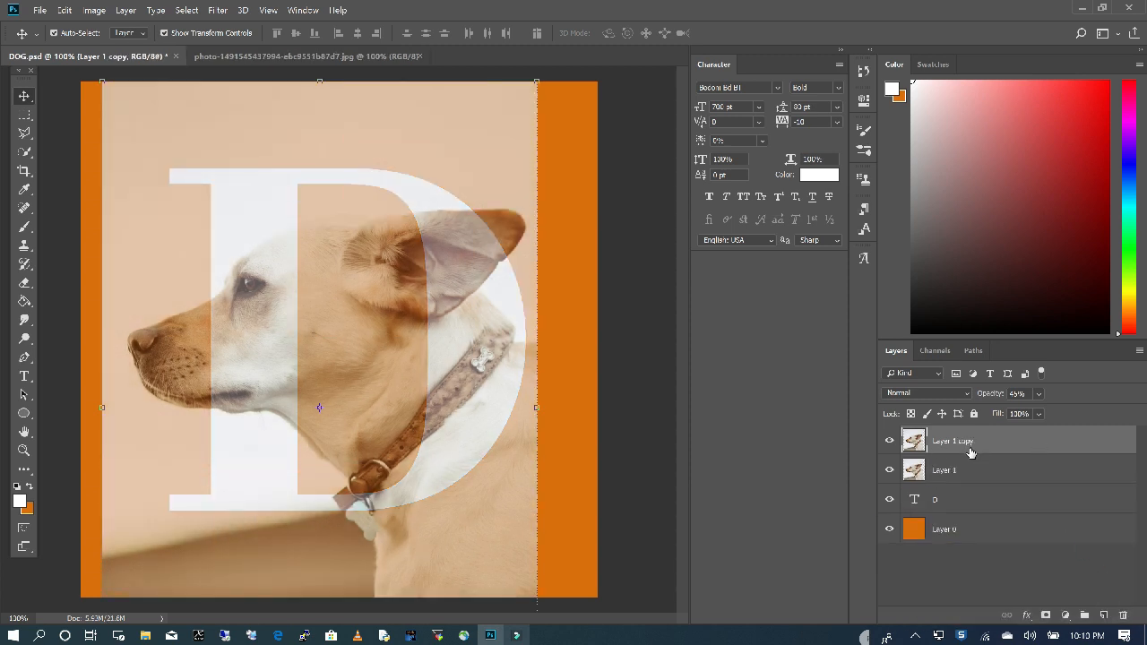
pyautogui.doubleClick(947, 472)
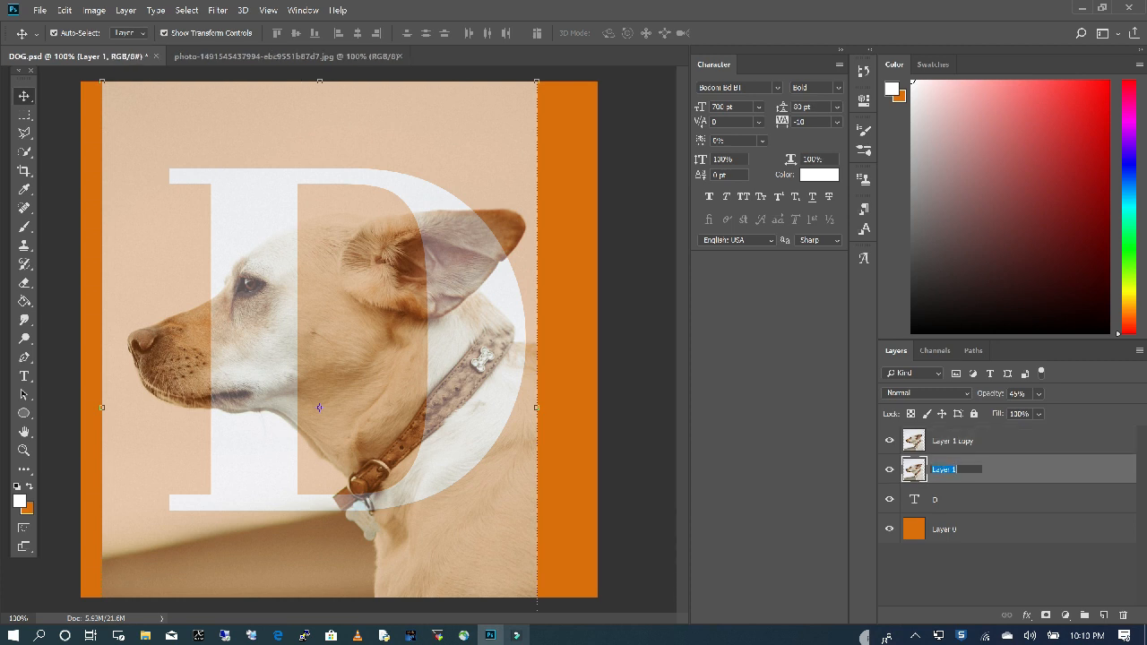
pyautogui.write('Do')
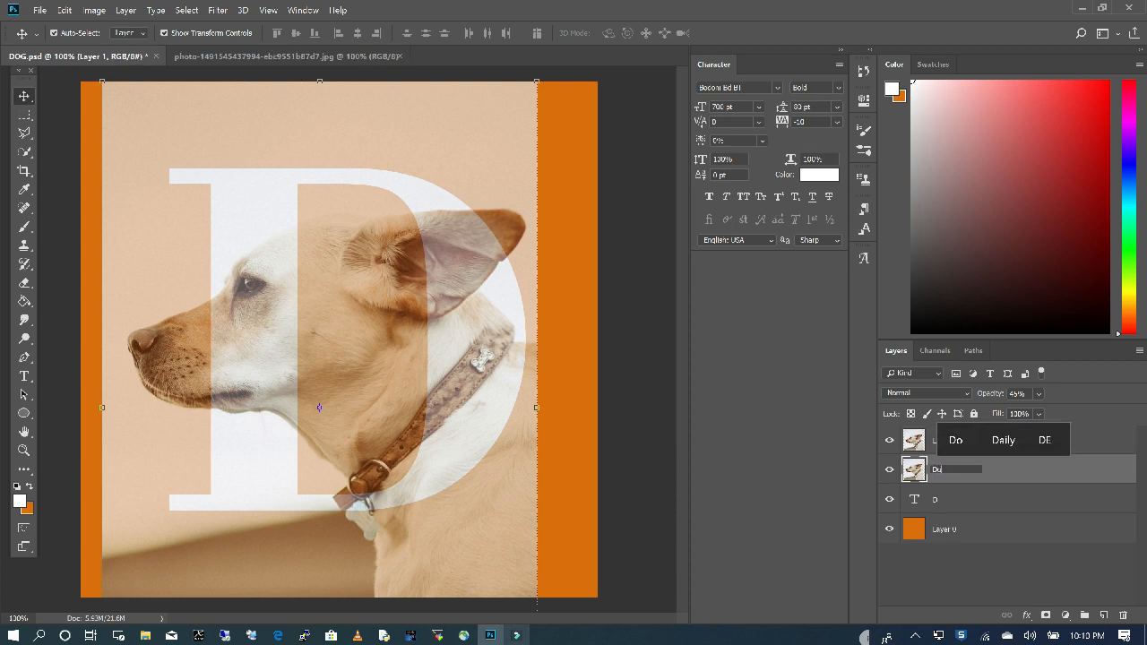
pyautogui.write('g')
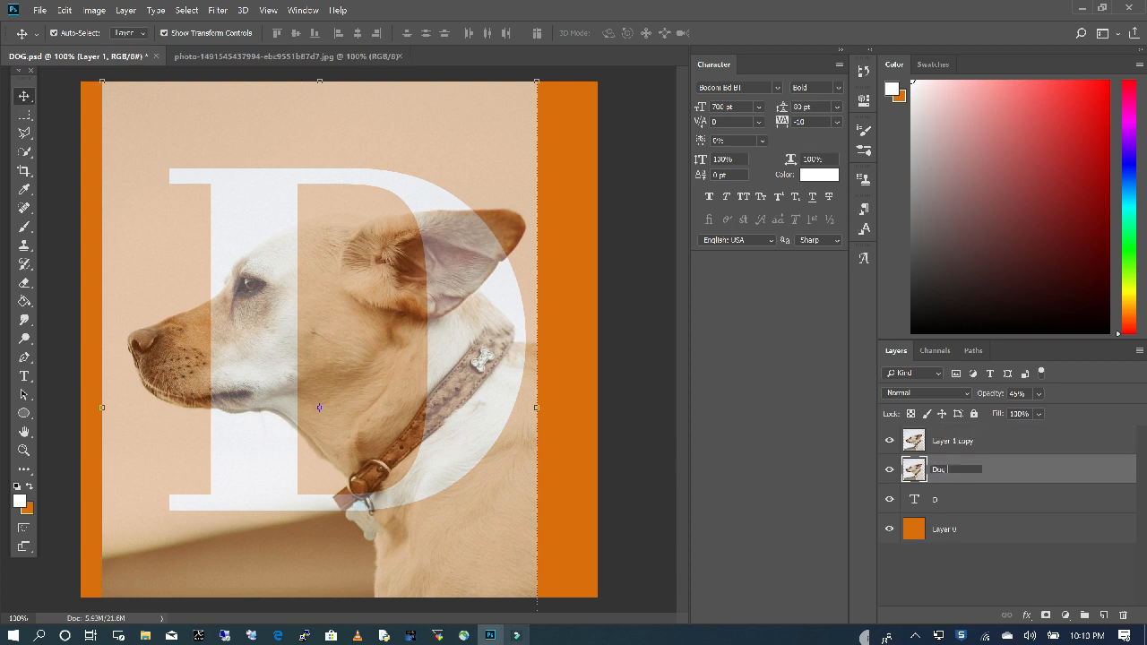
pyautogui.click(1020, 535)
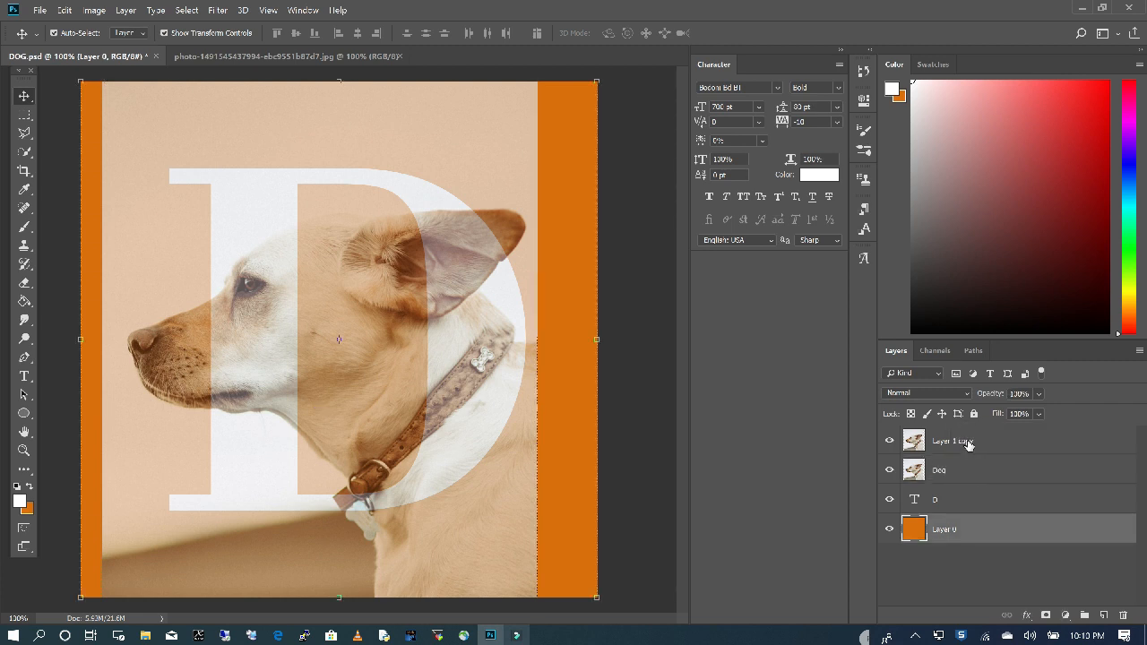
# - Rename the duplicated photo layer as Dog copy
pyautogui.doubleClick(969, 442)
pyautogui.moveTo(956, 441); pyautogui.dragTo(931, 441)
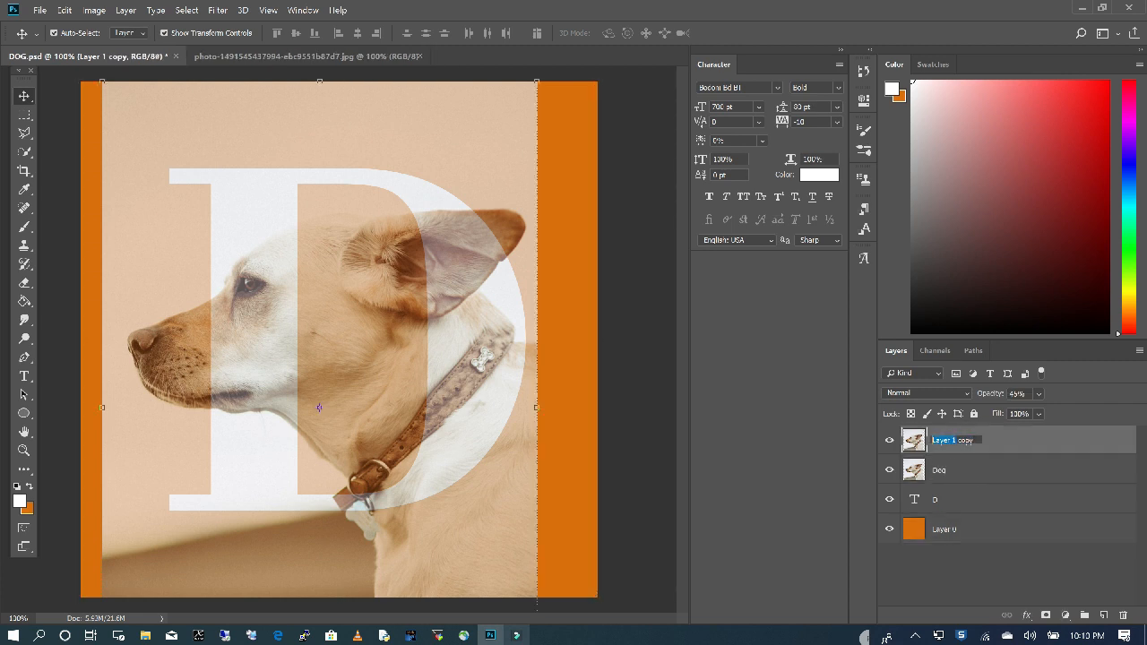
pyautogui.write('Dog')
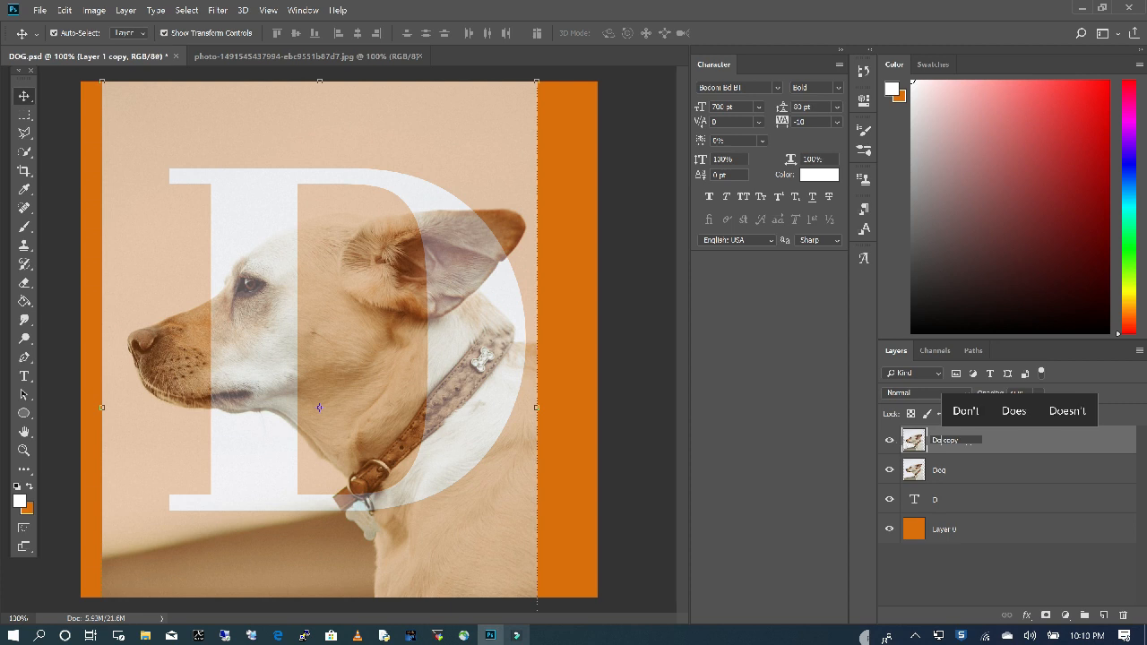
pyautogui.press('Return')
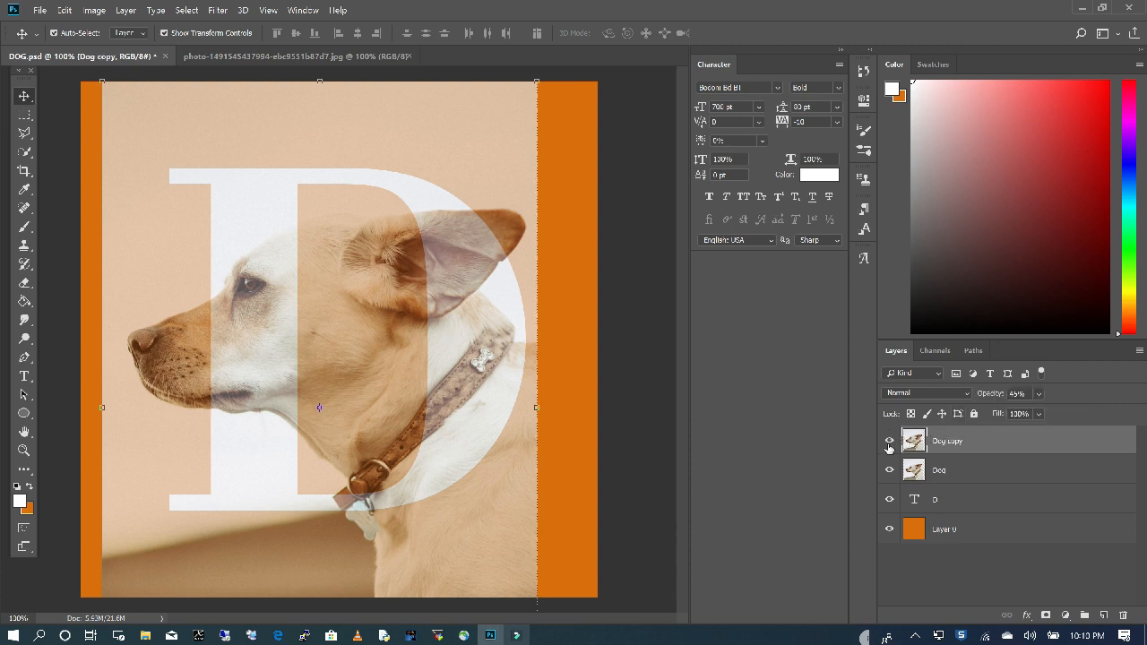
# - Hide the Dog copy layer and clip the Dog layer to the letter D with a clipping mask
pyautogui.click(891, 441)
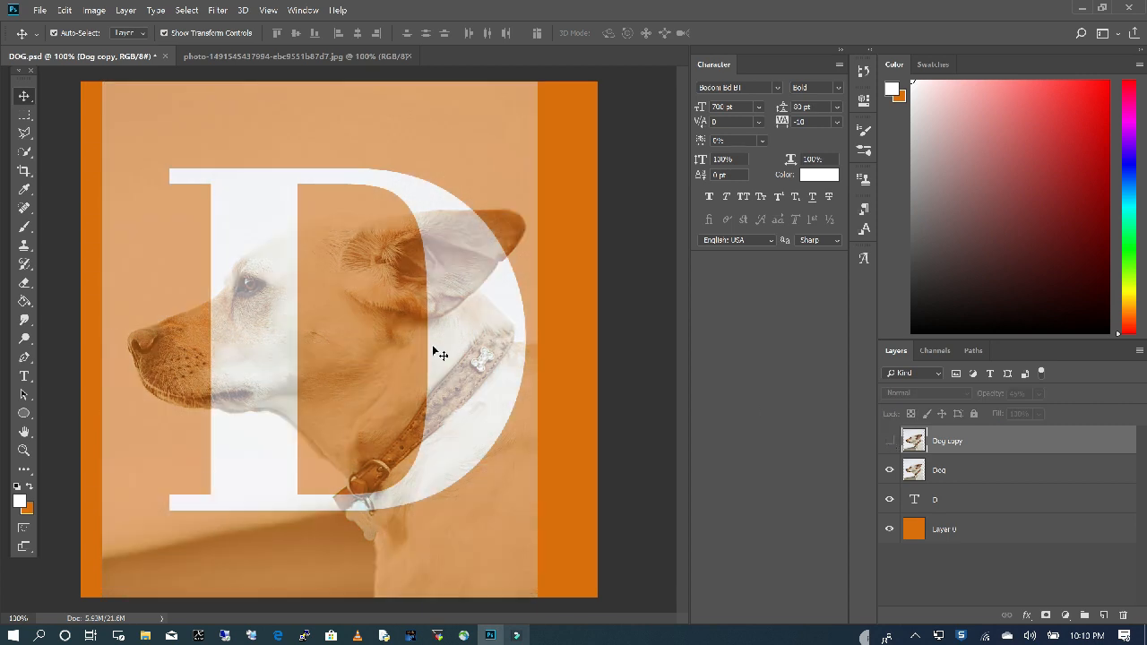
pyautogui.click(982, 473)
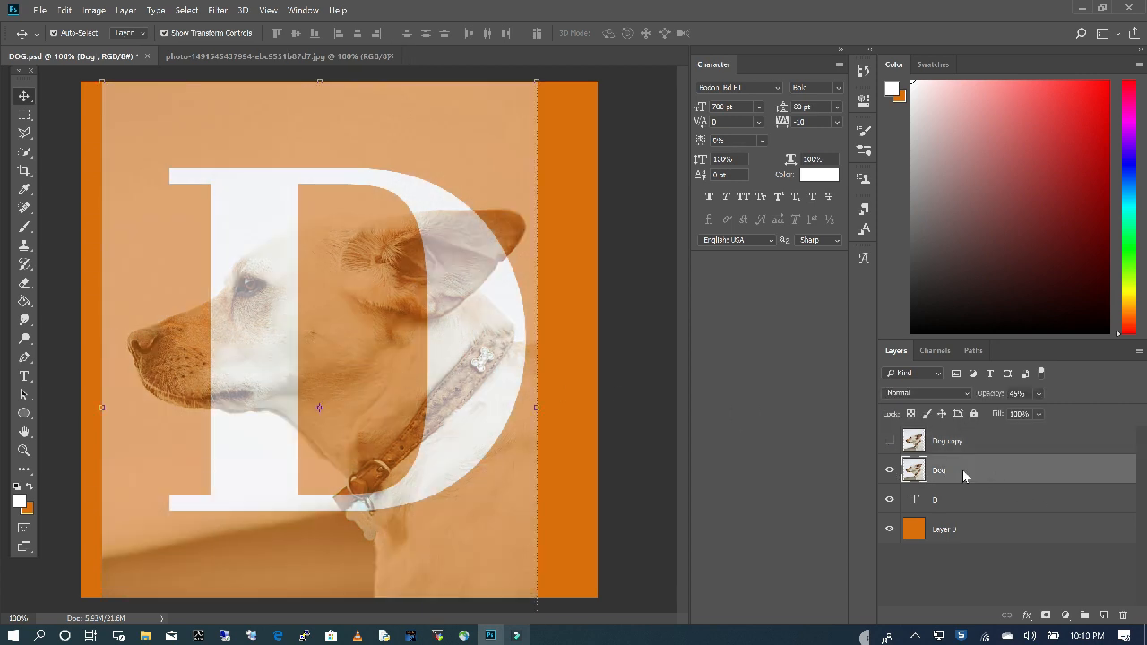
pyautogui.rightClick(962, 475)
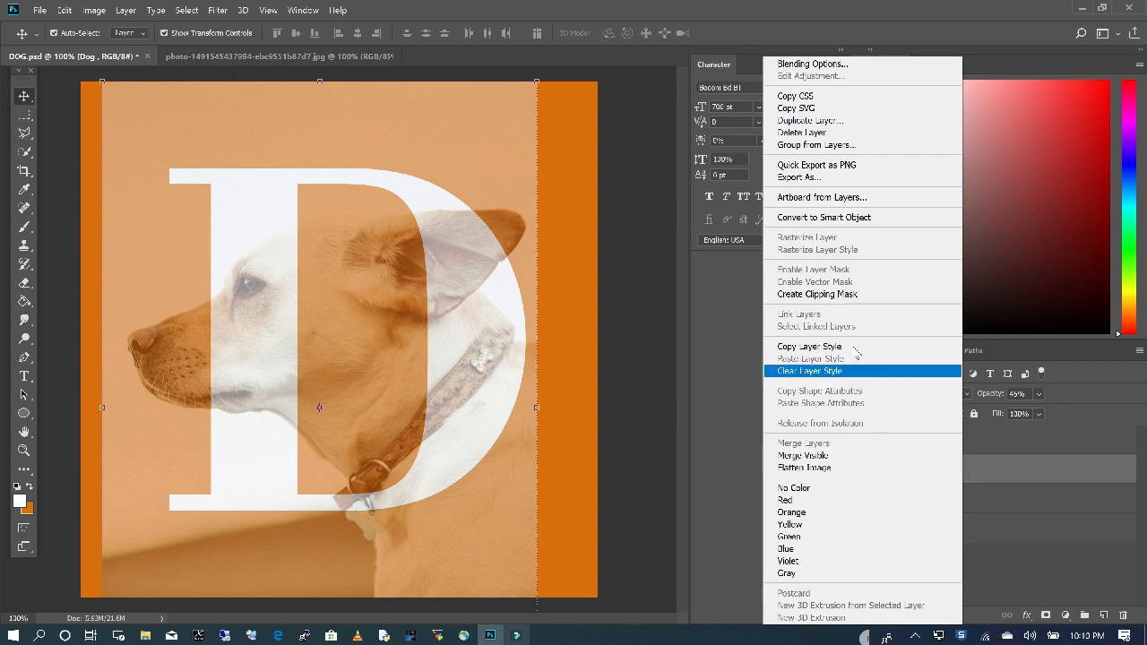
pyautogui.click(856, 296)
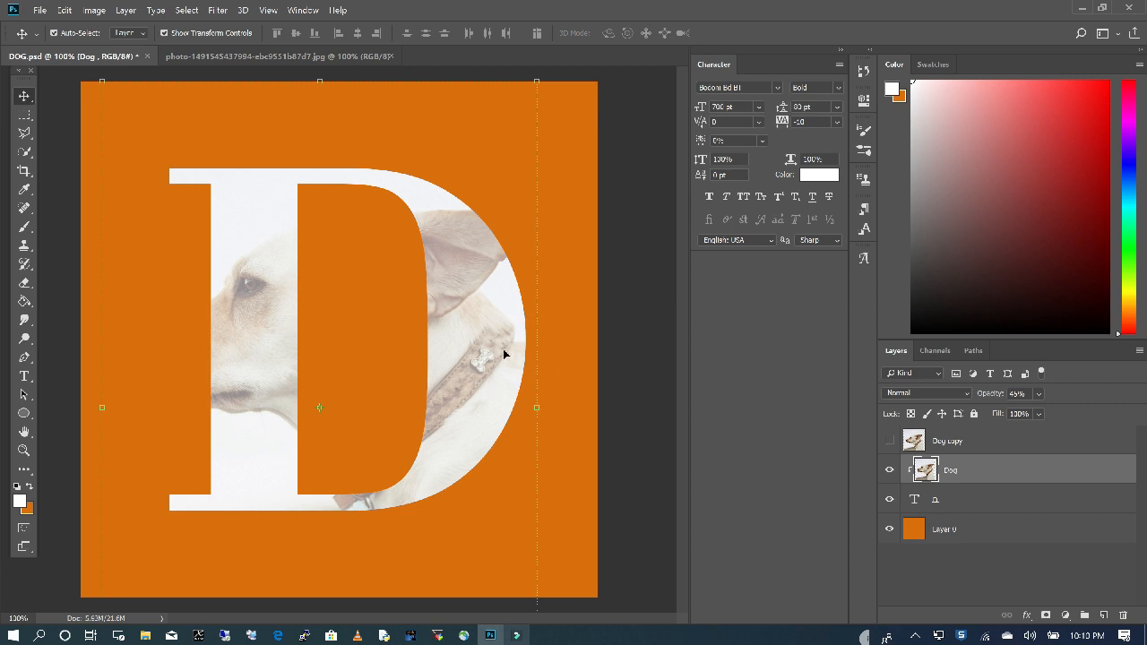
# - Set the clipped Dog layer's opacity to 100% and show the Dog copy layer again
pyautogui.click(1038, 394)
pyautogui.moveTo(1059, 411); pyautogui.dragTo(1131, 418)
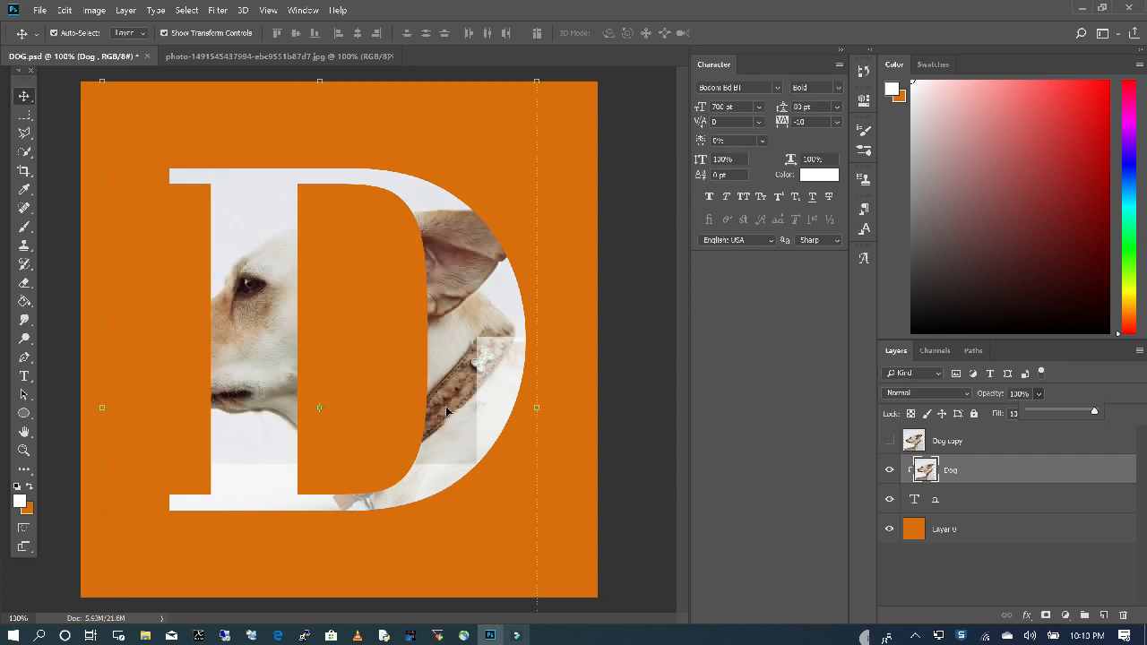
pyautogui.click(524, 502)
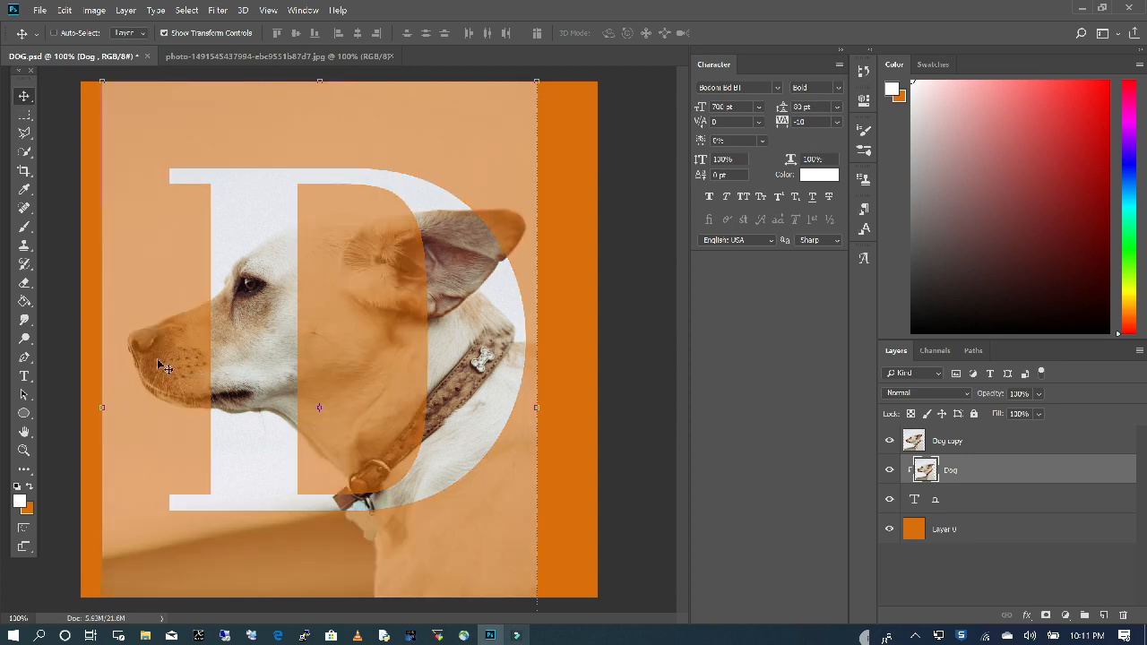
# - Select the dog's snout and ear tip extending beyond the letter D, using the Quick Selection tool with an enlarged brush
pyautogui.scroll(3, 155, 359)
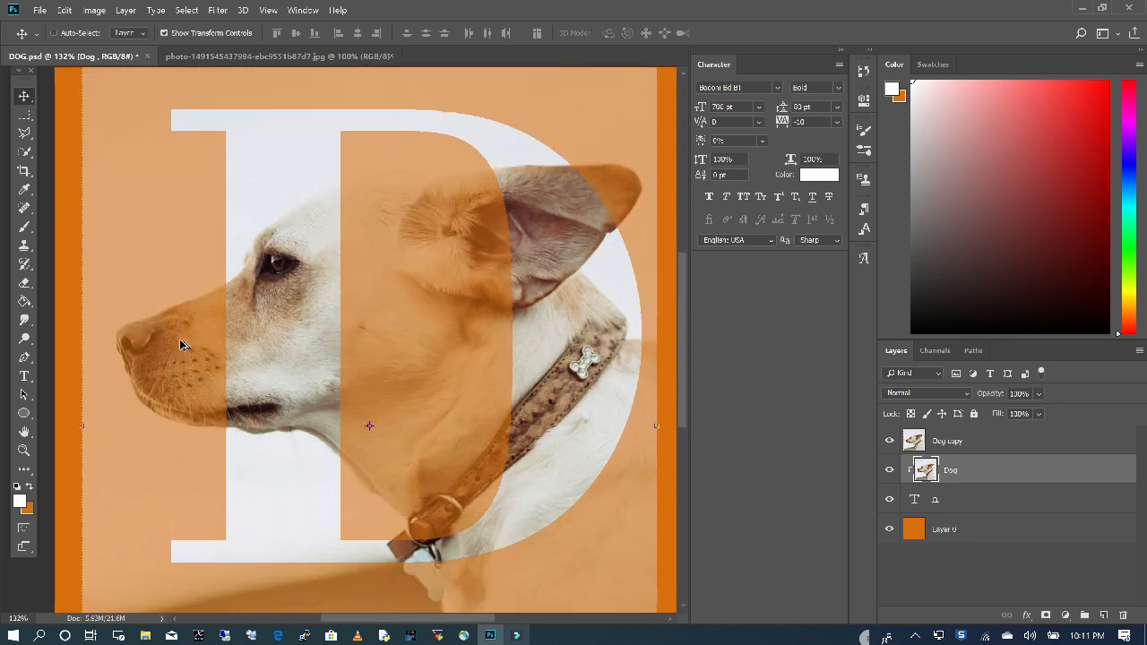
pyautogui.scroll(1, 180, 340)
pyautogui.scroll(-1, 180, 343)
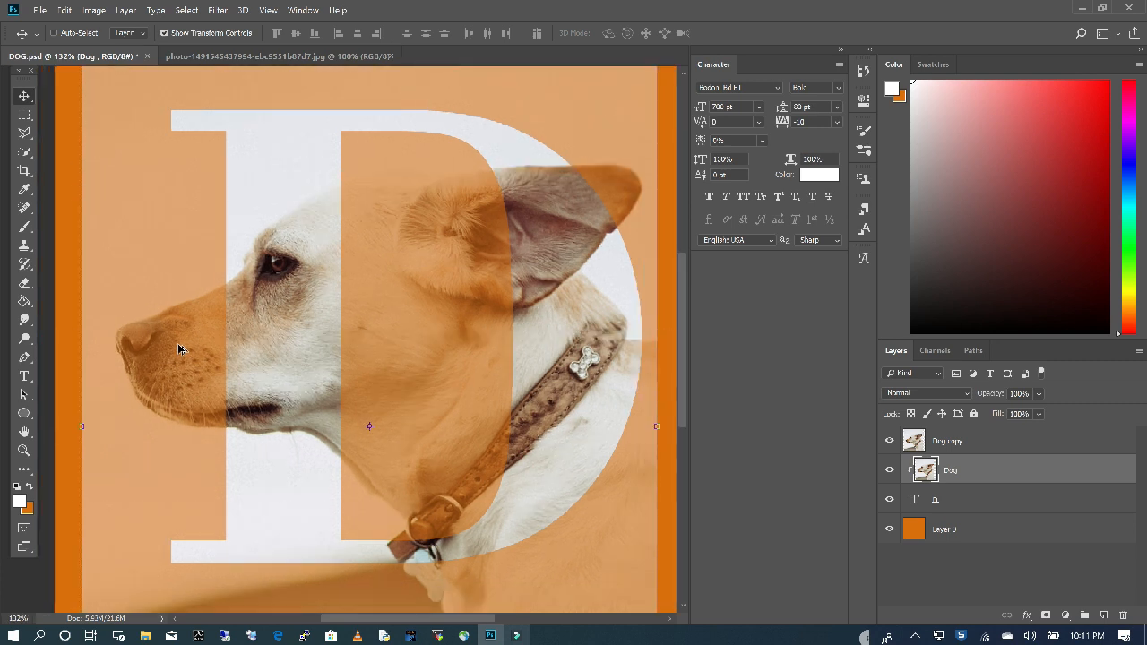
pyautogui.click(29, 154)
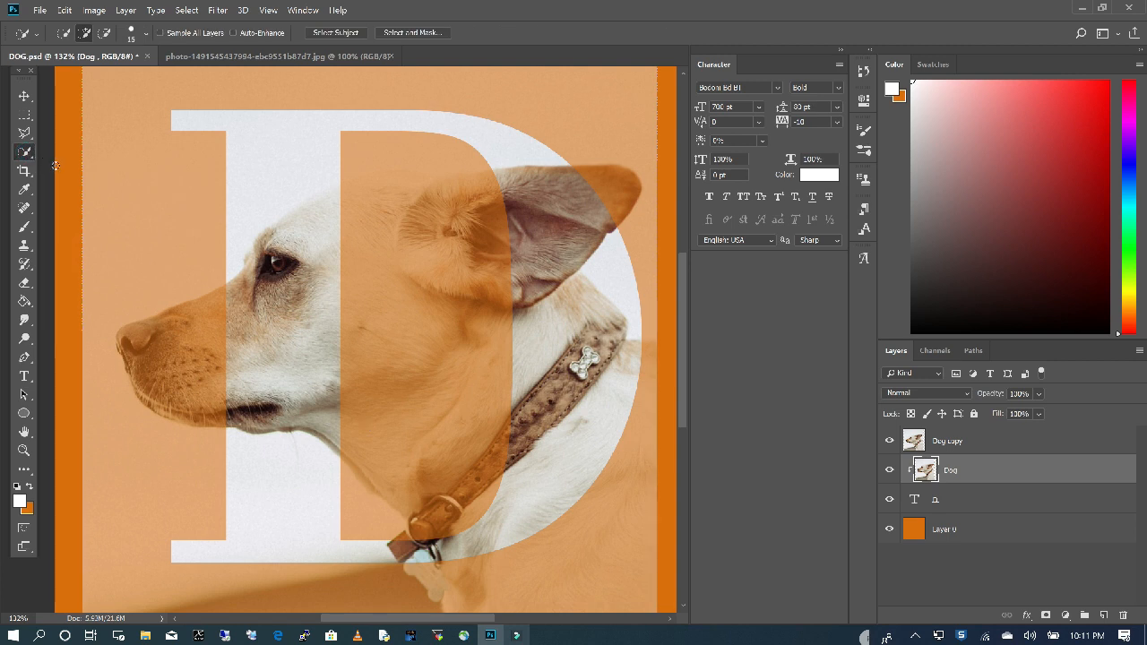
pyautogui.click(65, 35)
pyautogui.click(146, 34)
pyautogui.moveTo(76, 78); pyautogui.dragTo(94, 78)
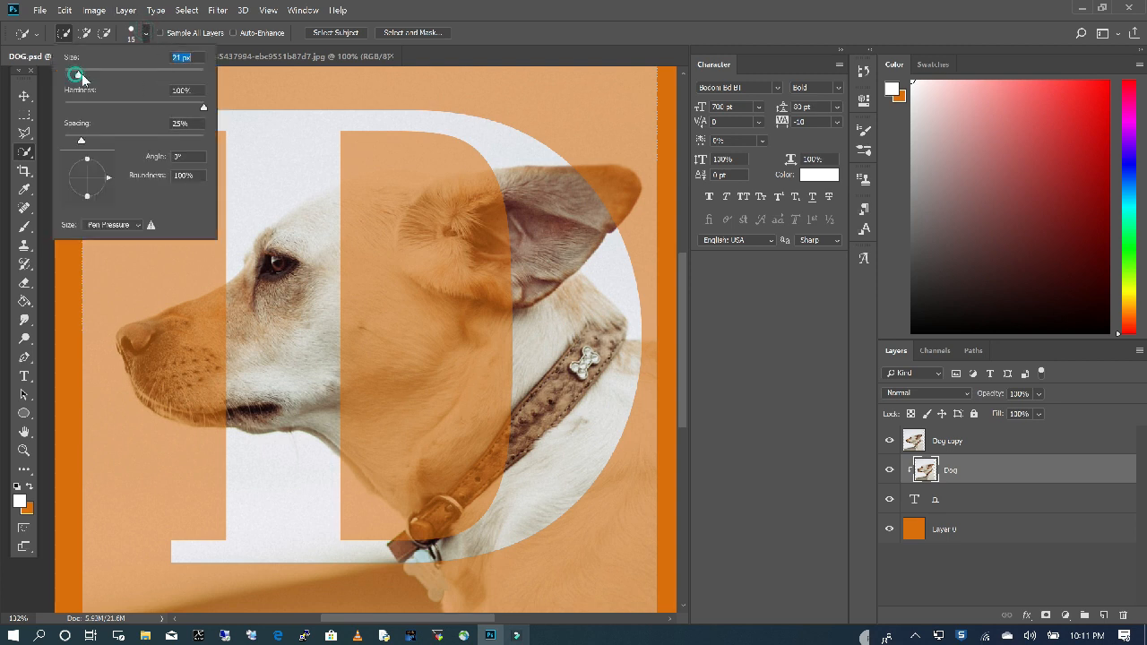
pyautogui.click(196, 337)
pyautogui.moveTo(204, 318)
pyautogui.mouseDown()
pyautogui.moveTo(155, 338)
pyautogui.moveTo(167, 391)
pyautogui.moveTo(212, 414)
pyautogui.moveTo(236, 398)
pyautogui.moveTo(221, 365)
pyautogui.moveTo(230, 355)
pyautogui.moveTo(215, 361)
pyautogui.moveTo(210, 374)
pyautogui.moveTo(231, 381)
pyautogui.moveTo(261, 333)
pyautogui.mouseUp()
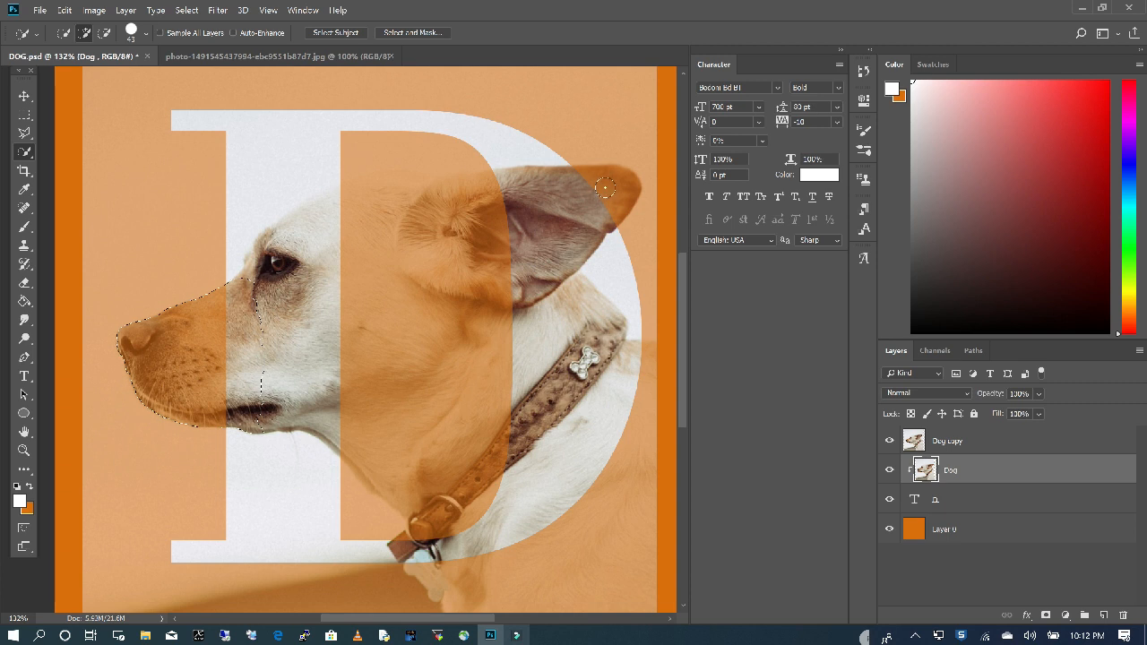
pyautogui.moveTo(581, 182)
pyautogui.mouseDown()
pyautogui.moveTo(622, 182)
pyautogui.moveTo(565, 212)
pyautogui.moveTo(606, 180)
pyautogui.mouseUp()
# - Add a layer mask to the Dog copy layer from the snout and ear selection
pyautogui.click(992, 439)
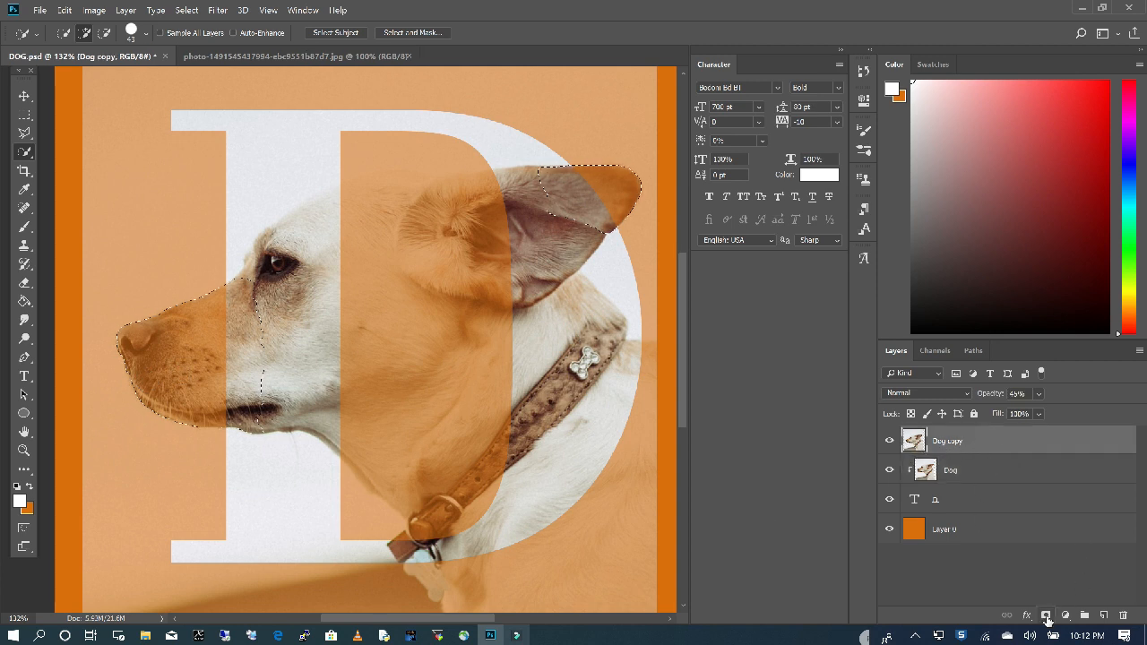
pyautogui.click(1046, 618)
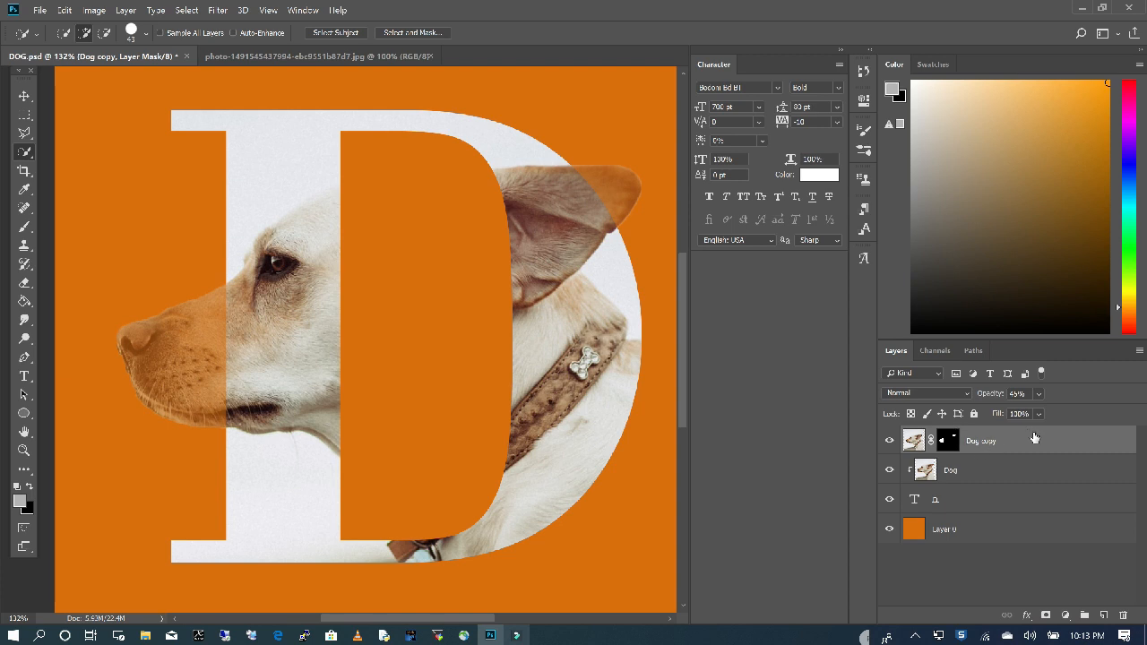
# - Set the masked Dog copy layer's opacity to 100%
pyautogui.moveTo(1058, 411); pyautogui.dragTo(1110, 415)
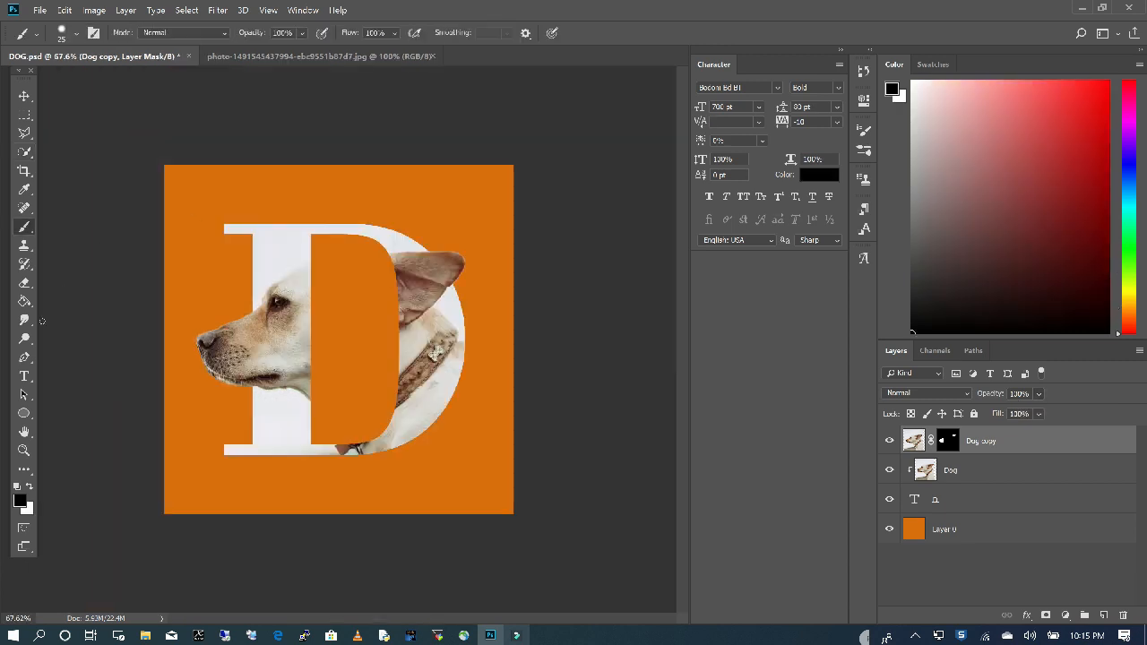
# - Add the white text LETTER above the large D in Arial Bold at 91 pt
pyautogui.click(26, 377)
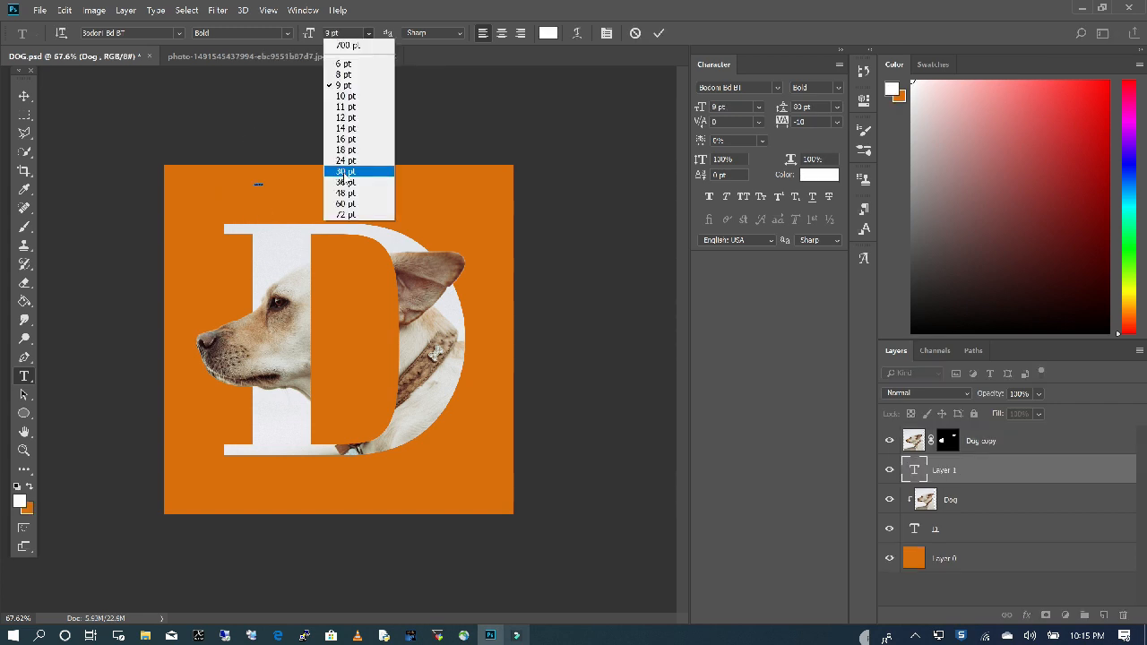
pyautogui.click(342, 172)
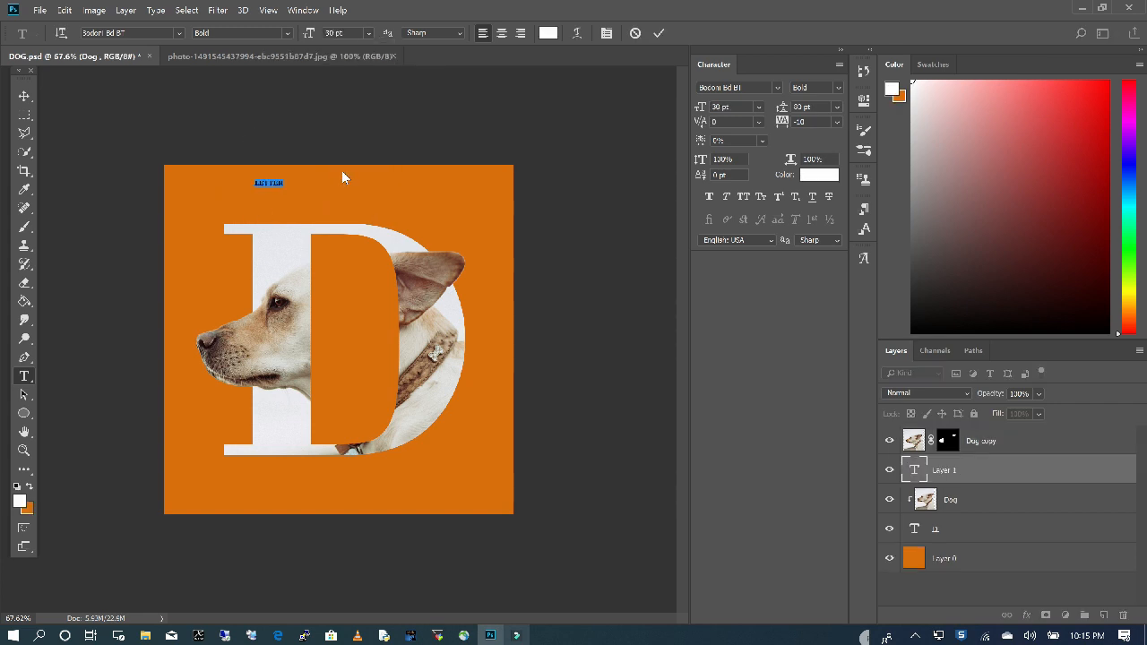
pyautogui.click(179, 34)
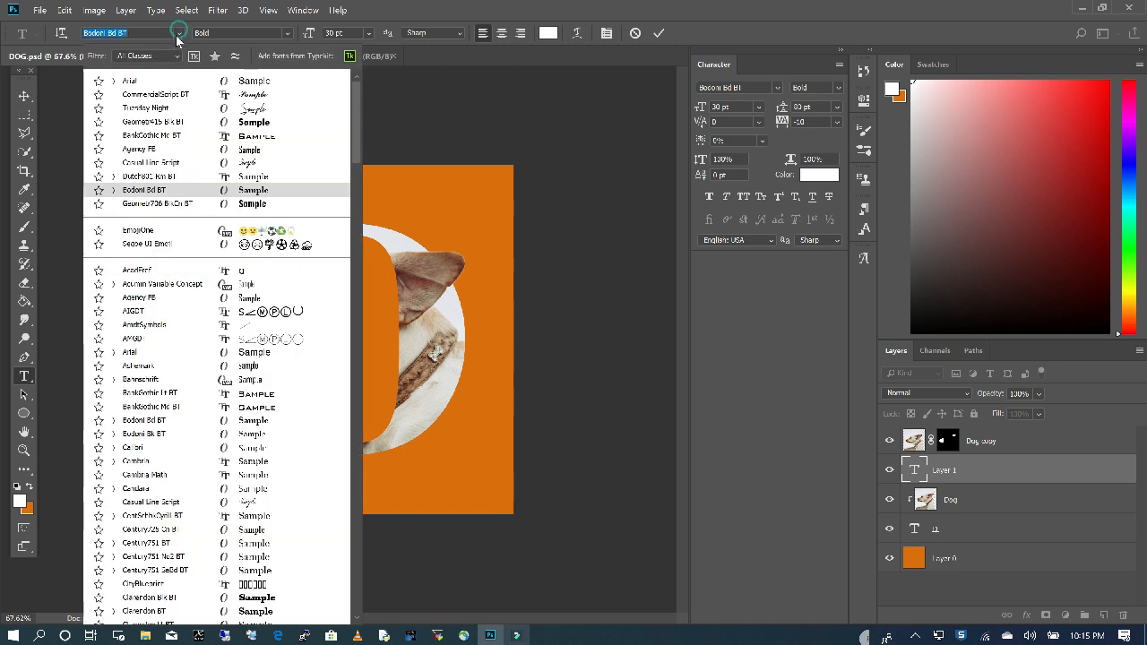
pyautogui.click(260, 81)
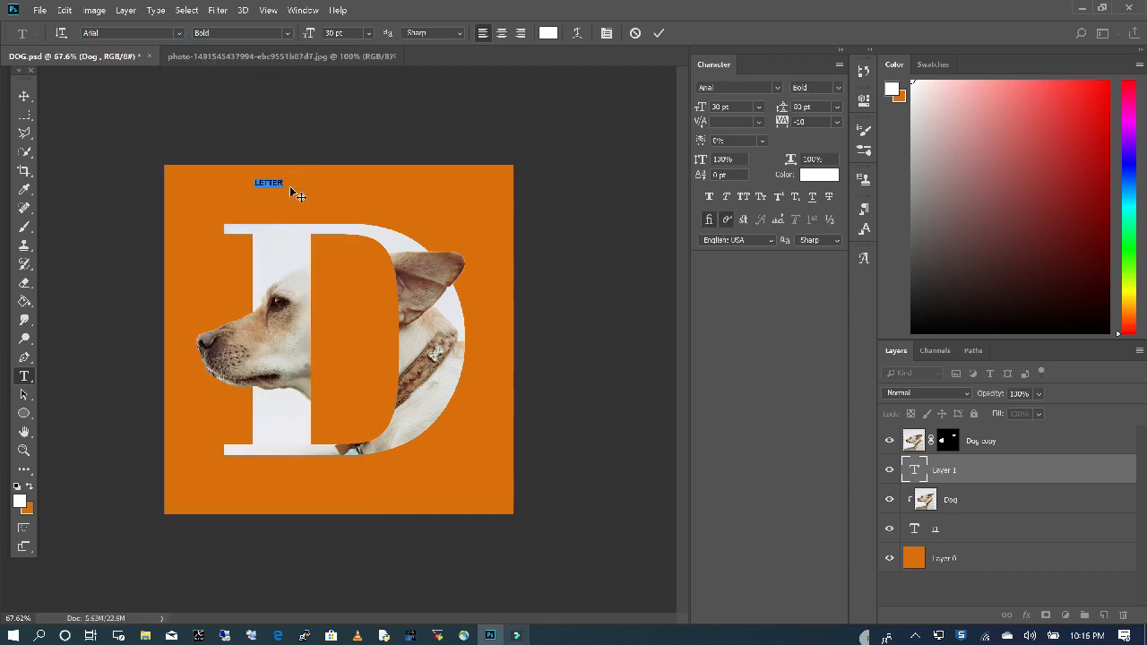
pyautogui.moveTo(701, 109); pyautogui.dragTo(745, 115)
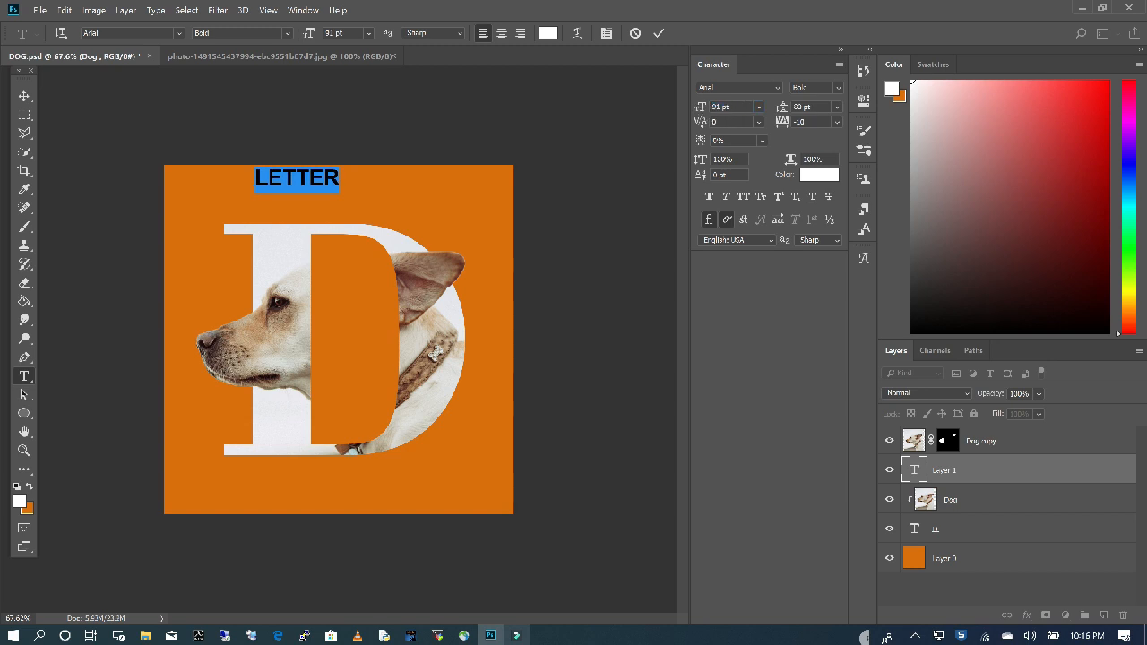
# - Align the LETTER text with the D's left edge and set its tracking to 1410 so it spans the D's width
pyautogui.click(24, 95)
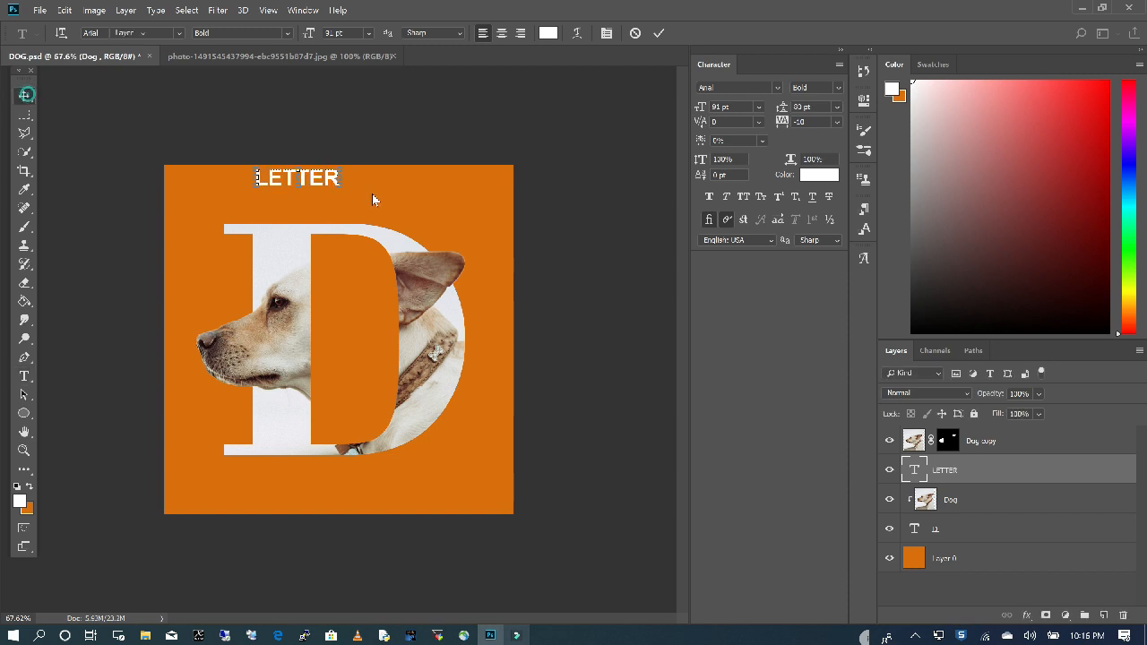
pyautogui.moveTo(310, 178); pyautogui.dragTo(280, 194)
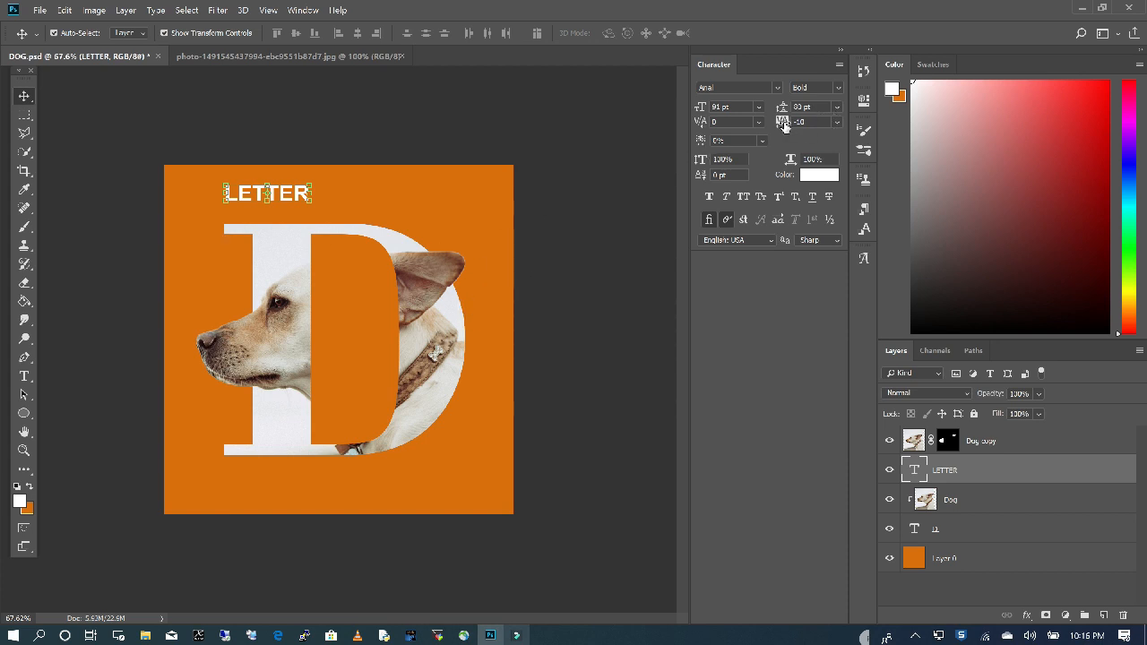
pyautogui.moveTo(789, 121); pyautogui.dragTo(835, 121)
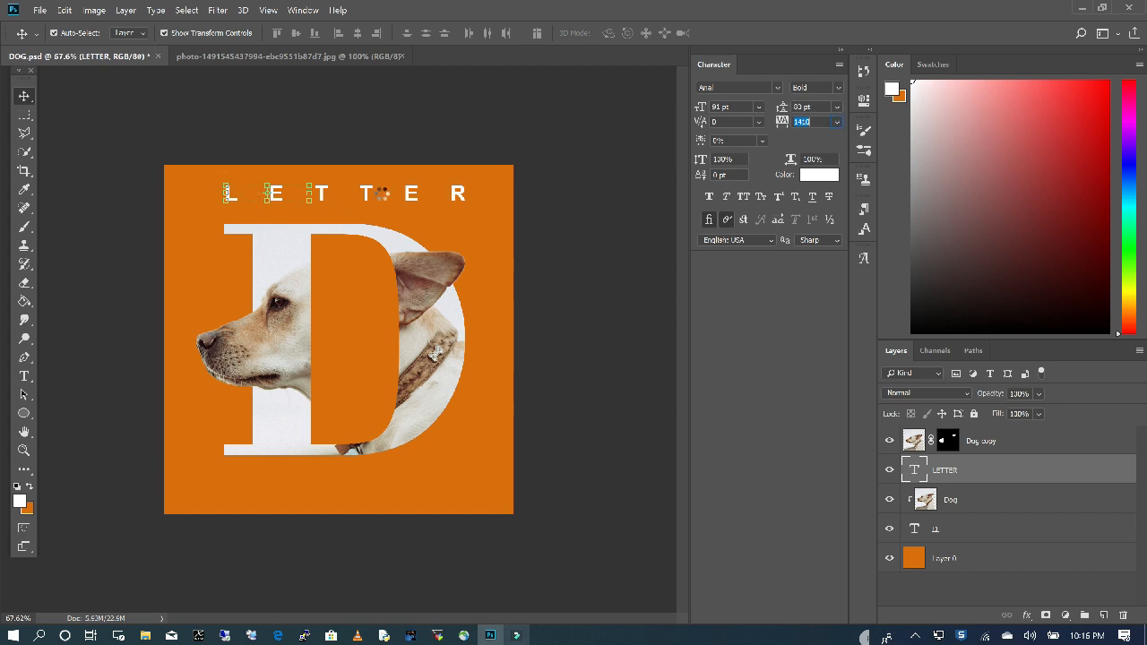
pyautogui.click(584, 300)
pyautogui.click(455, 191)
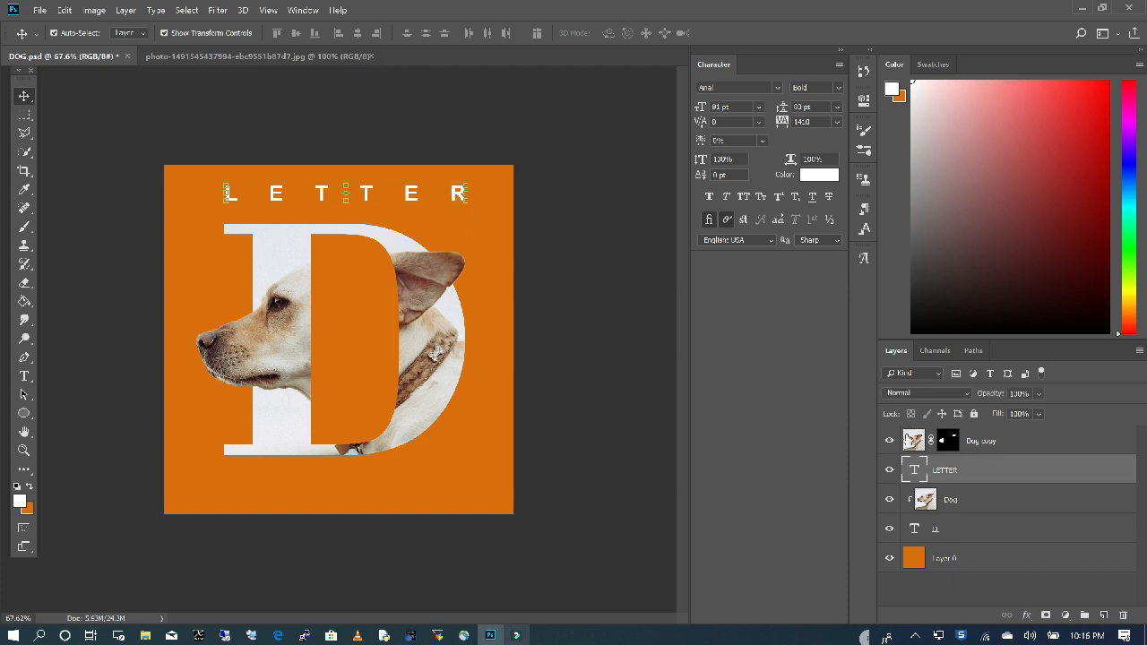
# - Duplicate the LETTER text layer and place the copy below the large D, aligned with its left edge
pyautogui.moveTo(960, 474); pyautogui.dragTo(1107, 615)
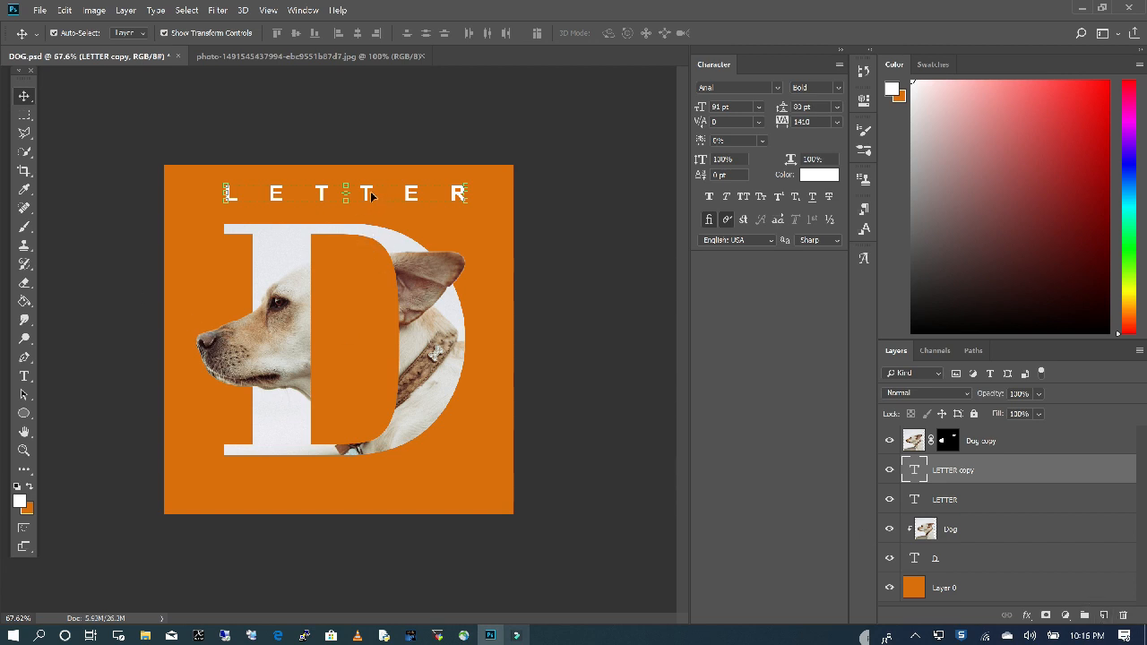
pyautogui.moveTo(369, 195); pyautogui.dragTo(364, 490)
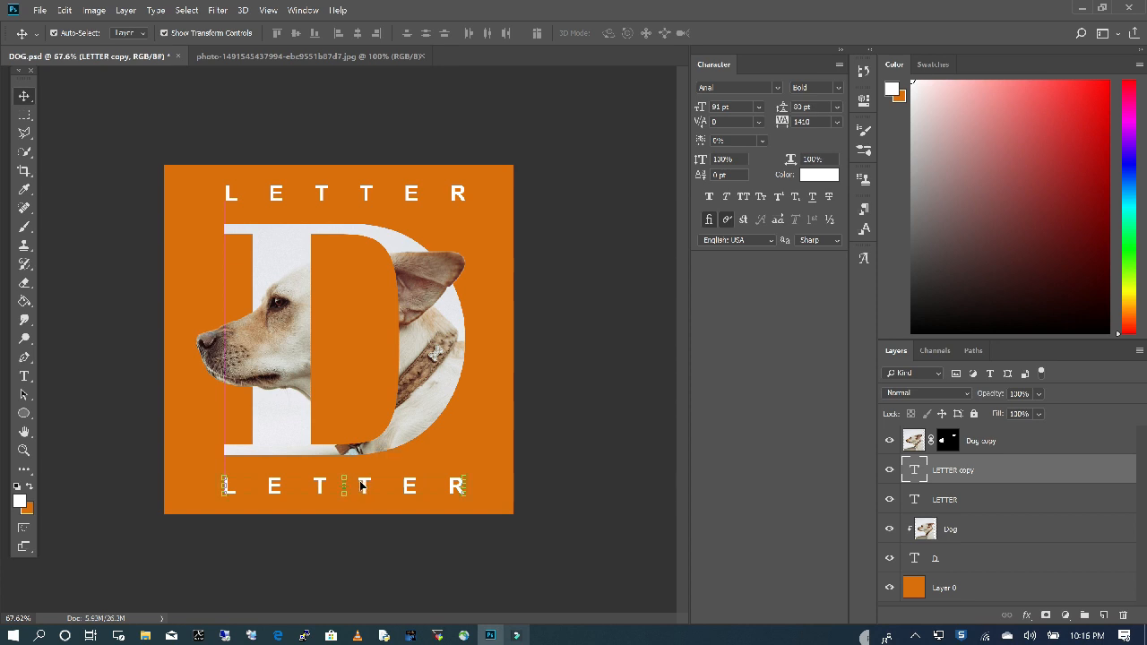
# - Replace the wording of the copied text below the D with EFFECT
pyautogui.click(25, 377)
pyautogui.moveTo(448, 488); pyautogui.dragTo(549, 508)
pyautogui.write('EFF')
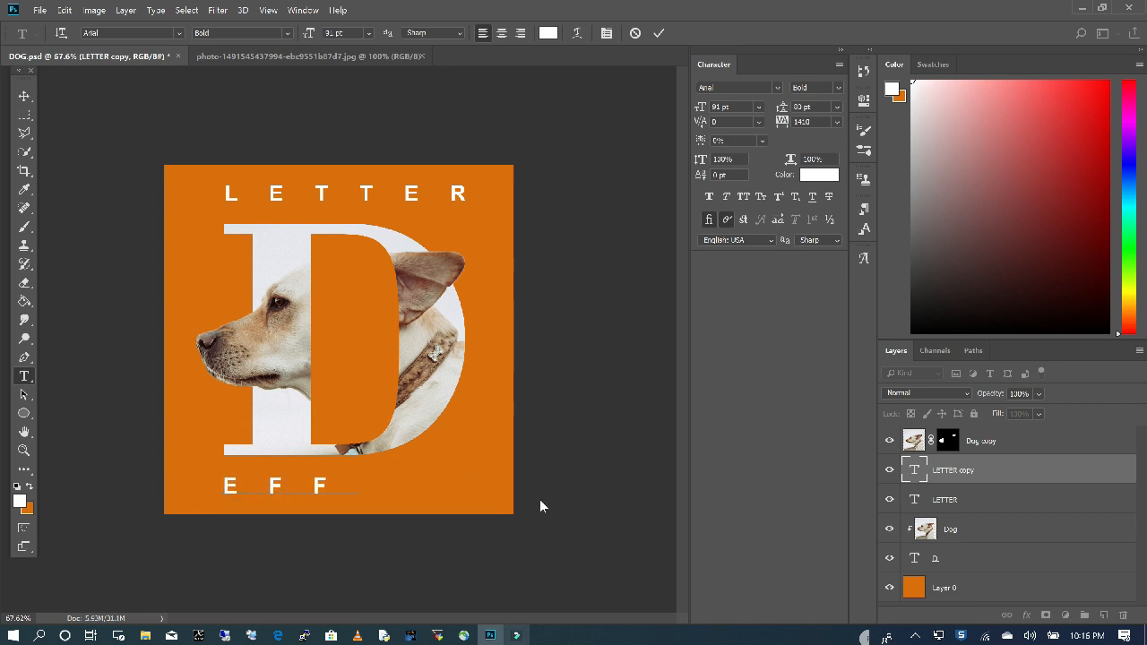
pyautogui.write('ECT')
pyautogui.click(24, 96)
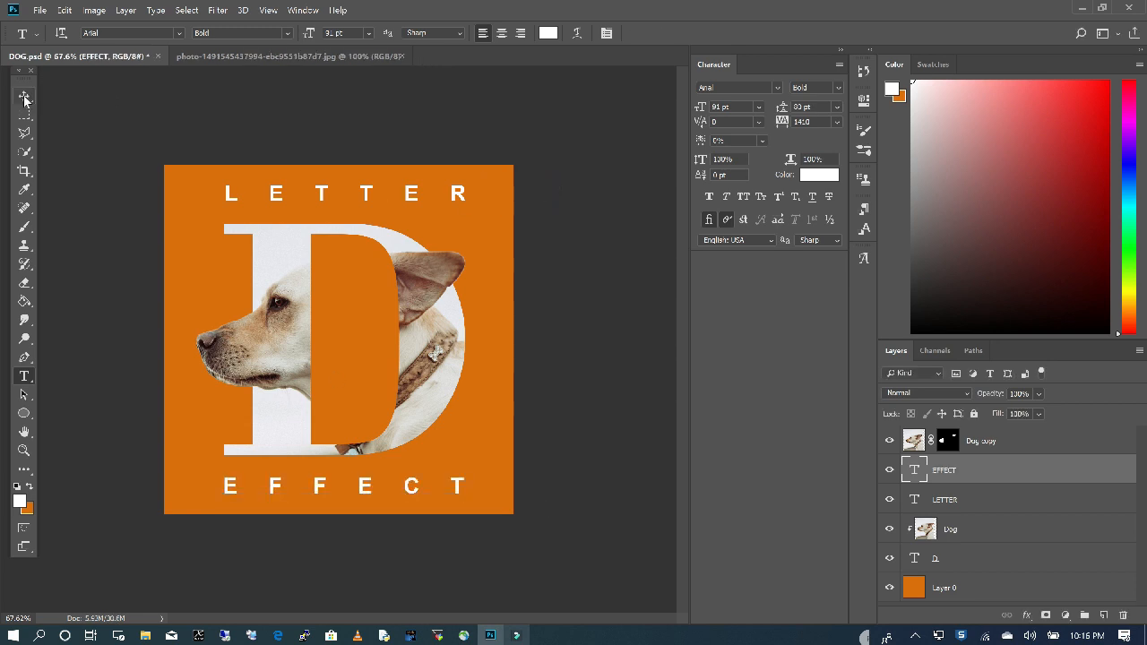
pyautogui.click(549, 347)
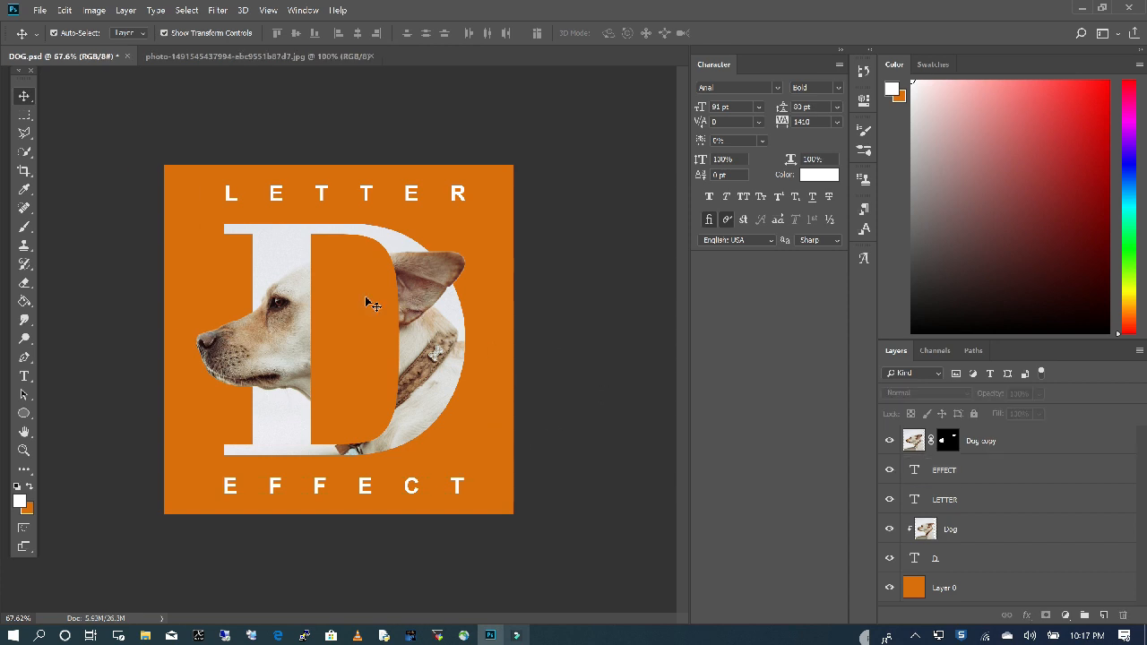
# - Enable a Drop Shadow layer style on the large D text layer
pyautogui.click(287, 252)
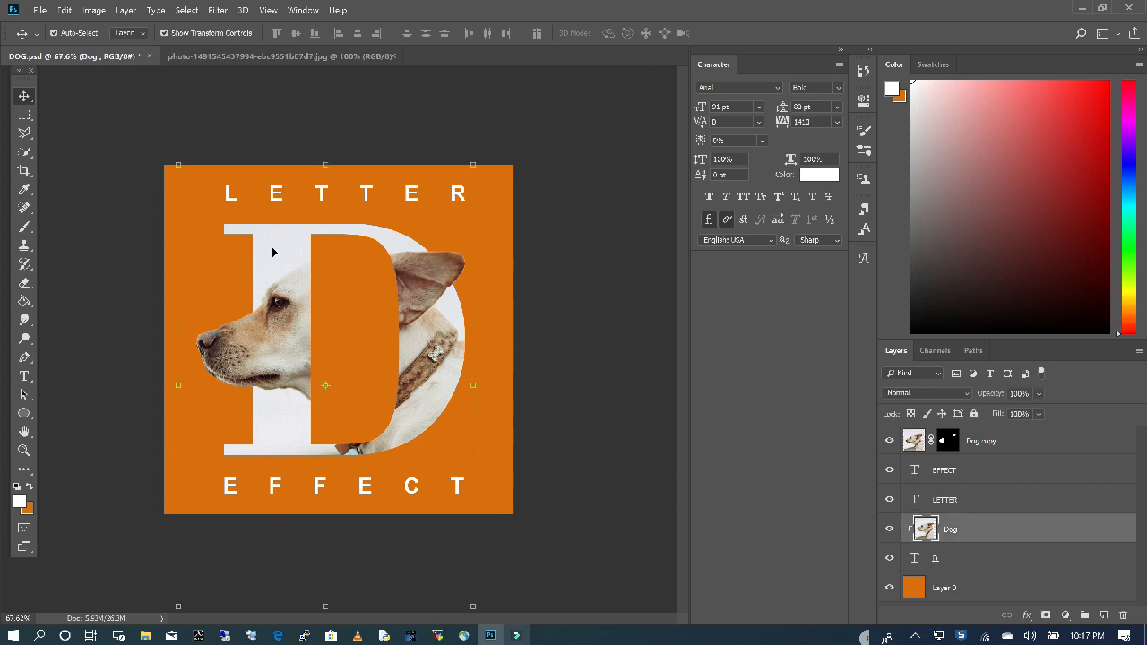
pyautogui.click(955, 565)
pyautogui.click(956, 566)
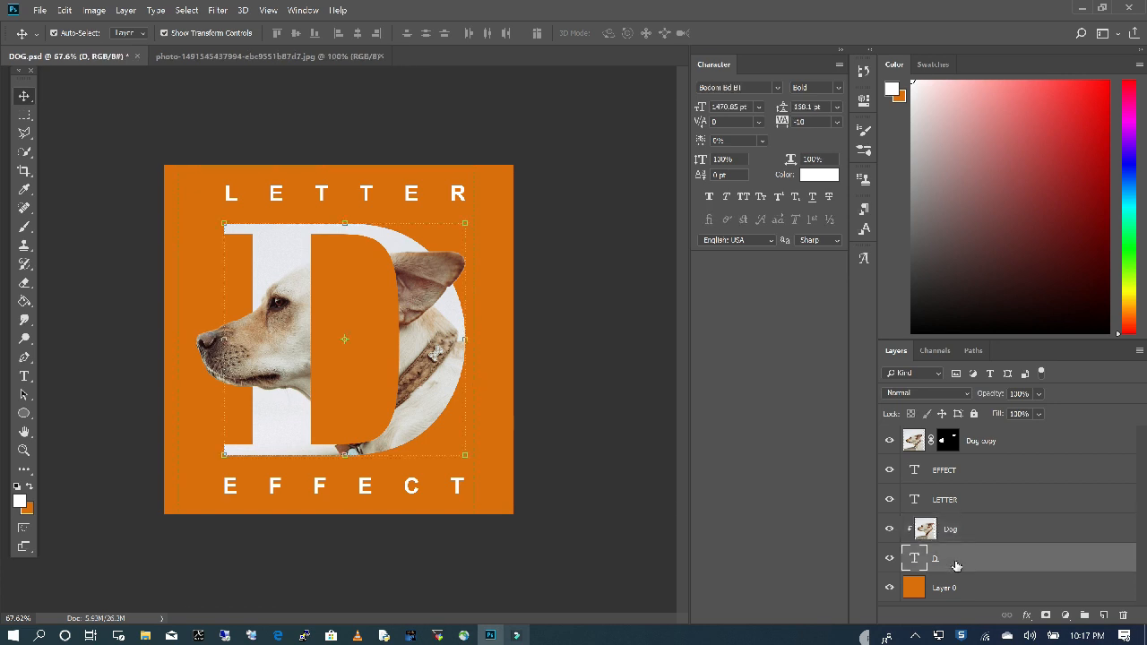
pyautogui.rightClick(955, 565)
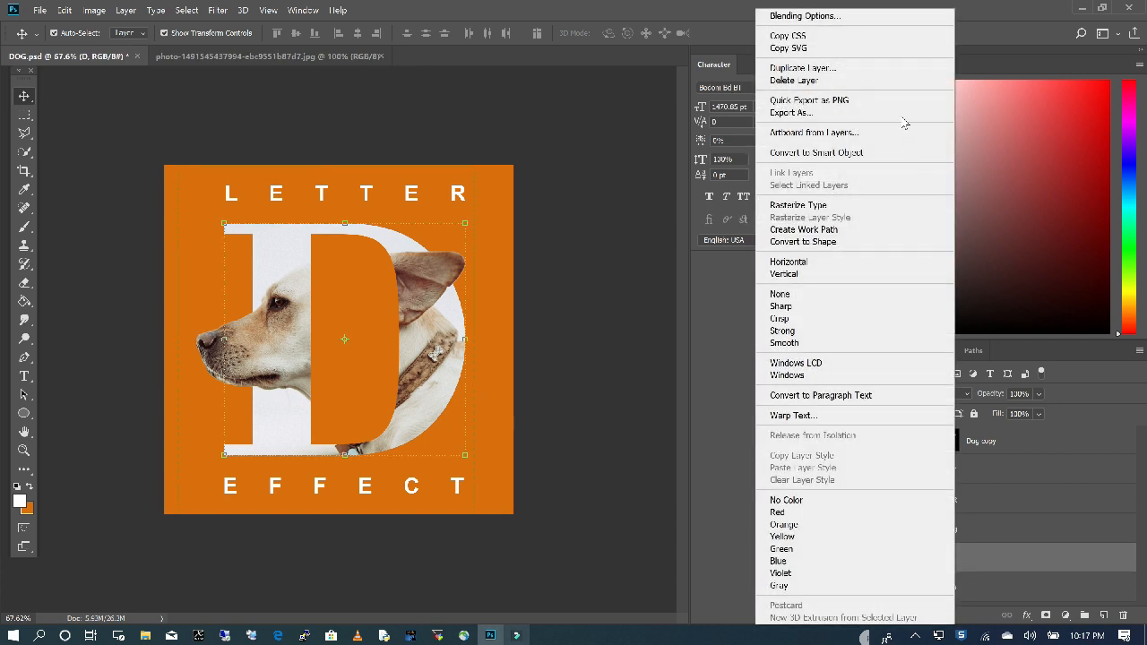
pyautogui.click(847, 12)
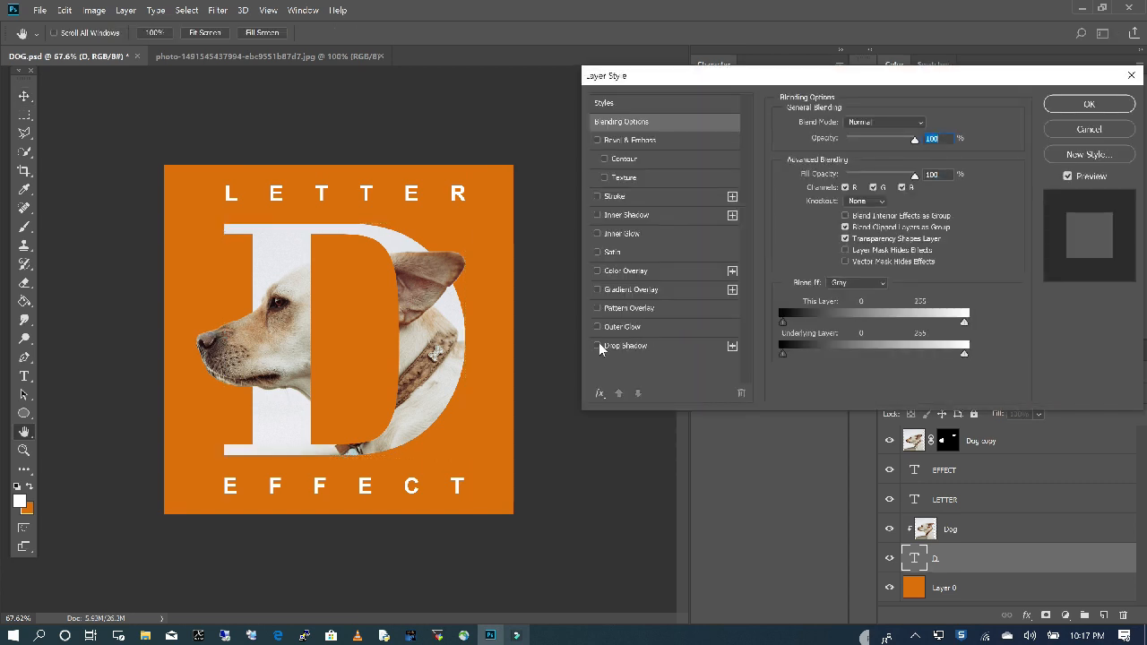
pyautogui.click(598, 346)
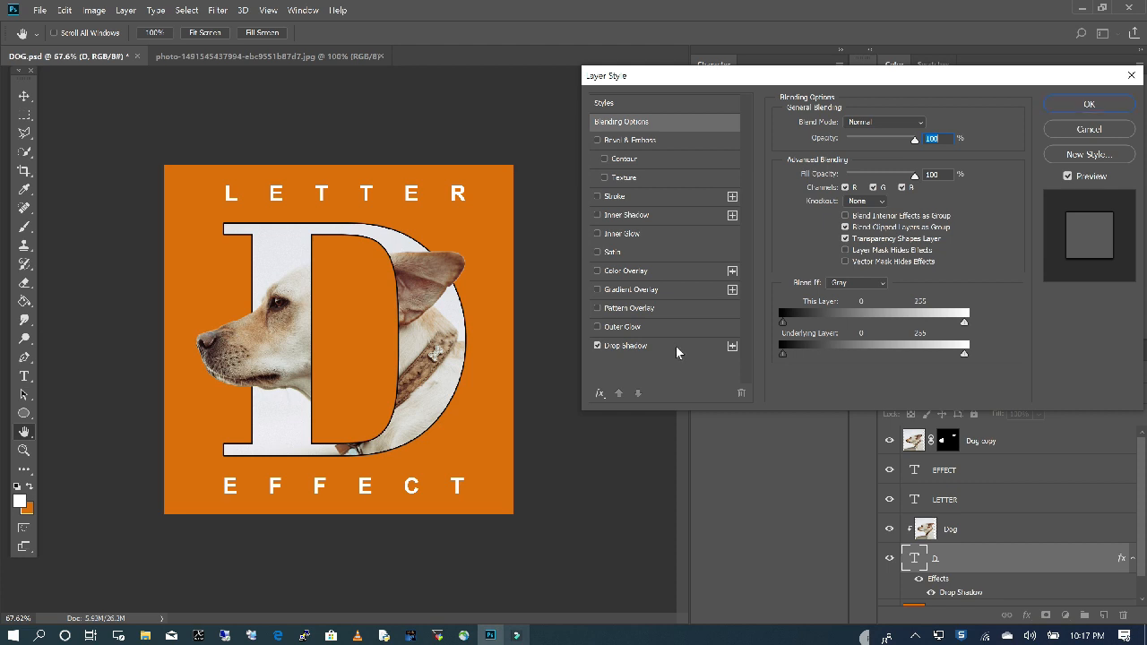
# - Set the D's drop shadow to 1 px distance, 11% spread and 7 px size, and apply the layer style
pyautogui.click(676, 350)
pyautogui.click(834, 191)
pyautogui.moveTo(831, 190)
pyautogui.mouseDown()
pyautogui.moveTo(845, 222)
pyautogui.moveTo(843, 208)
pyautogui.mouseUp()
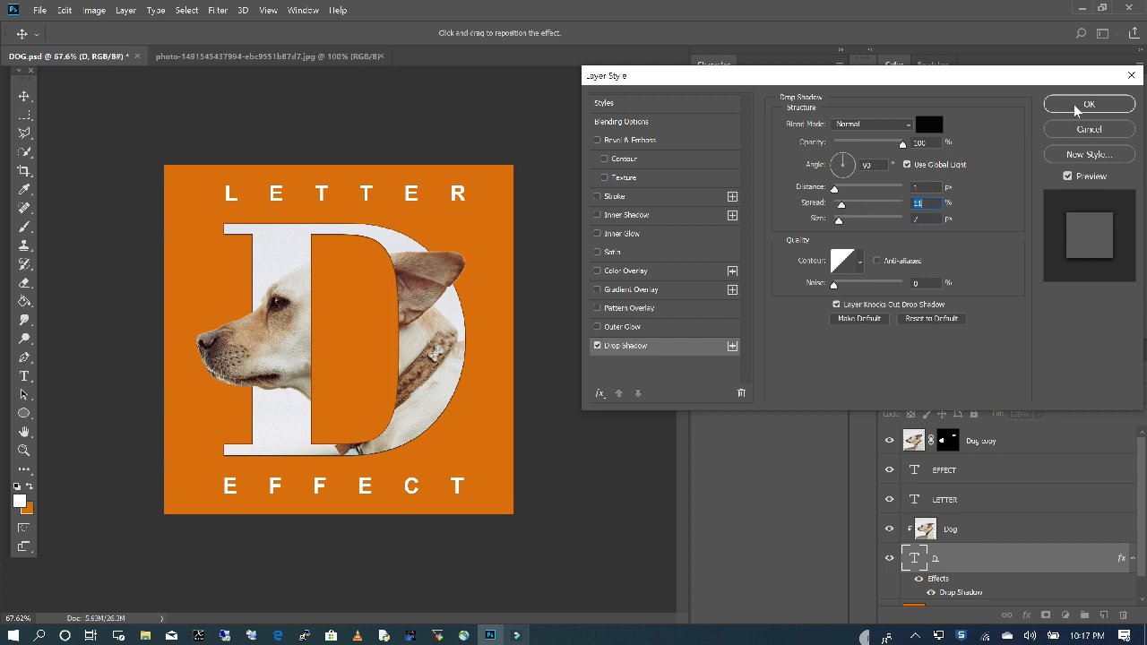
pyautogui.press('Return')
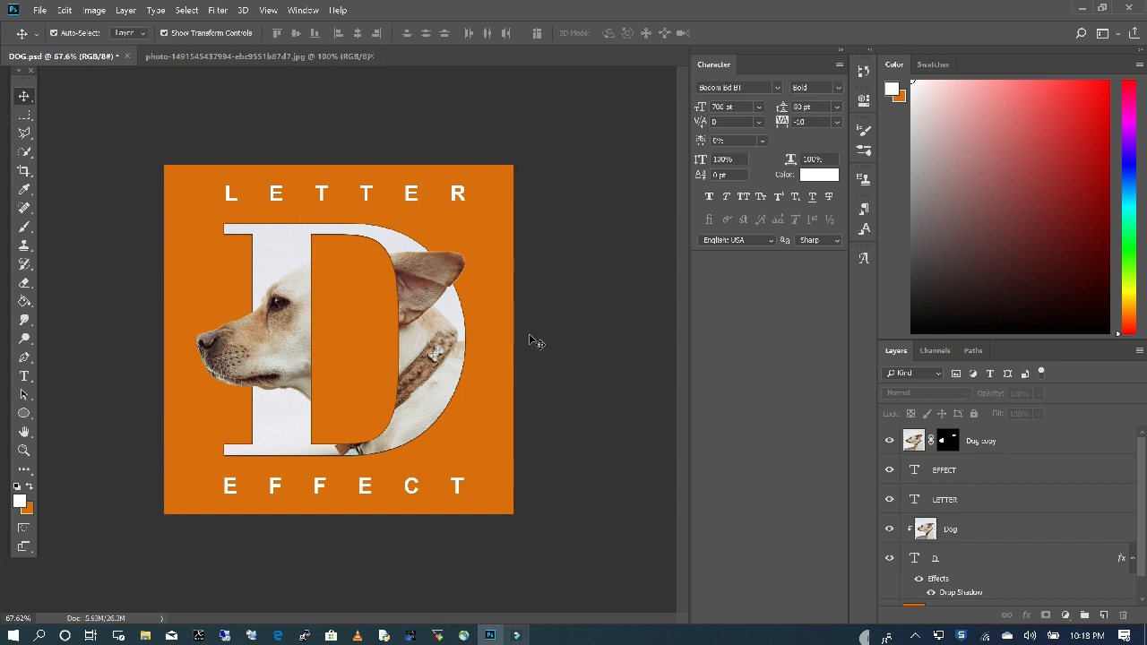